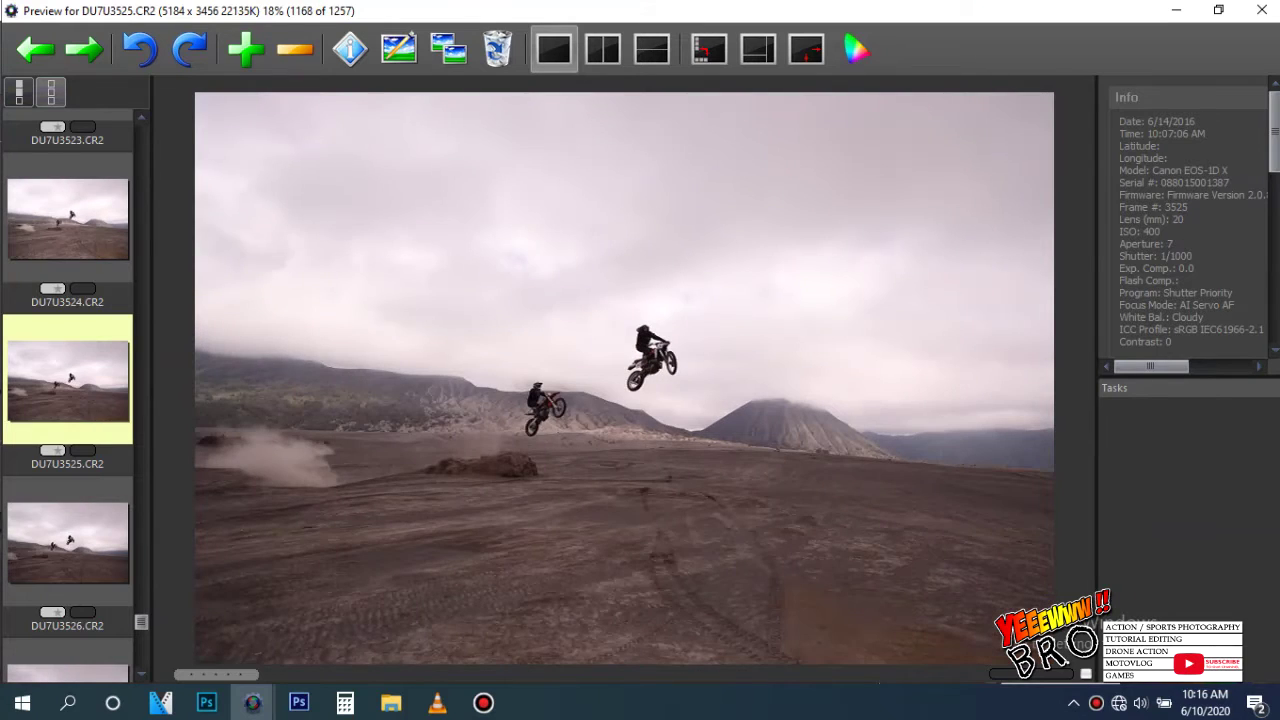
Step: Compare the jump shots next to DU7U3525.CR2, then skim ahead through the later frames
key(Right)
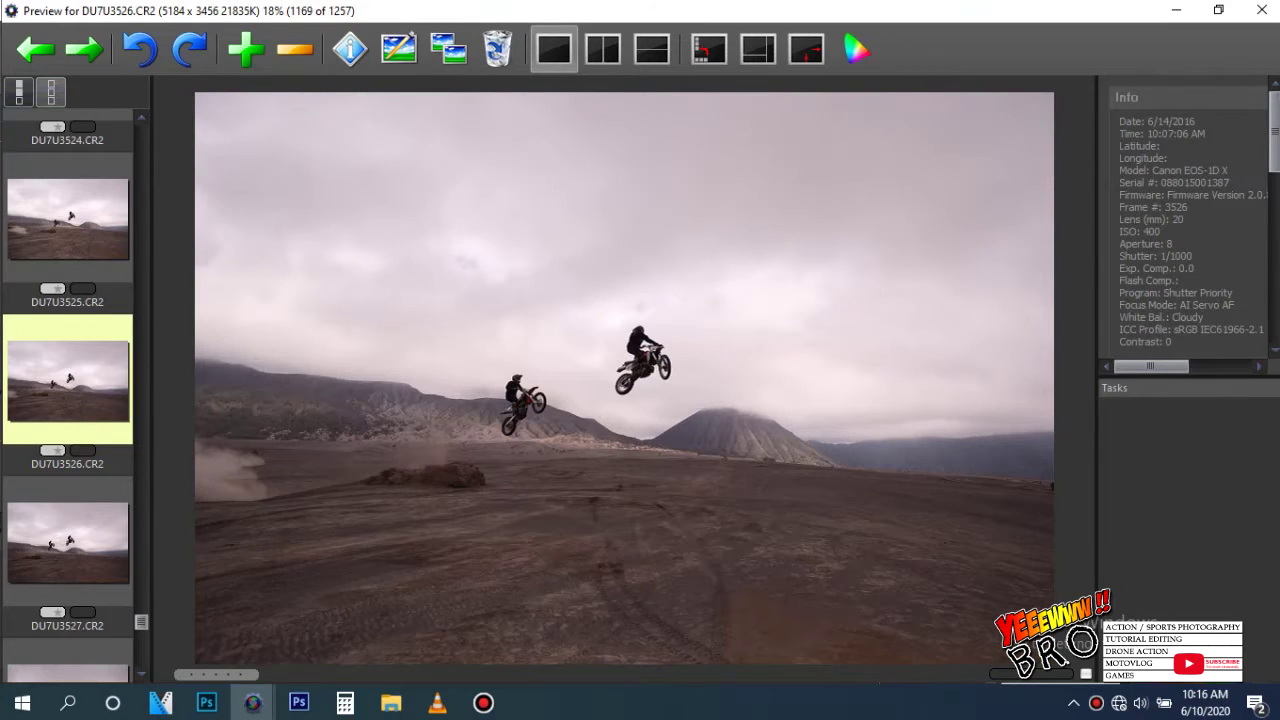
key(Left)
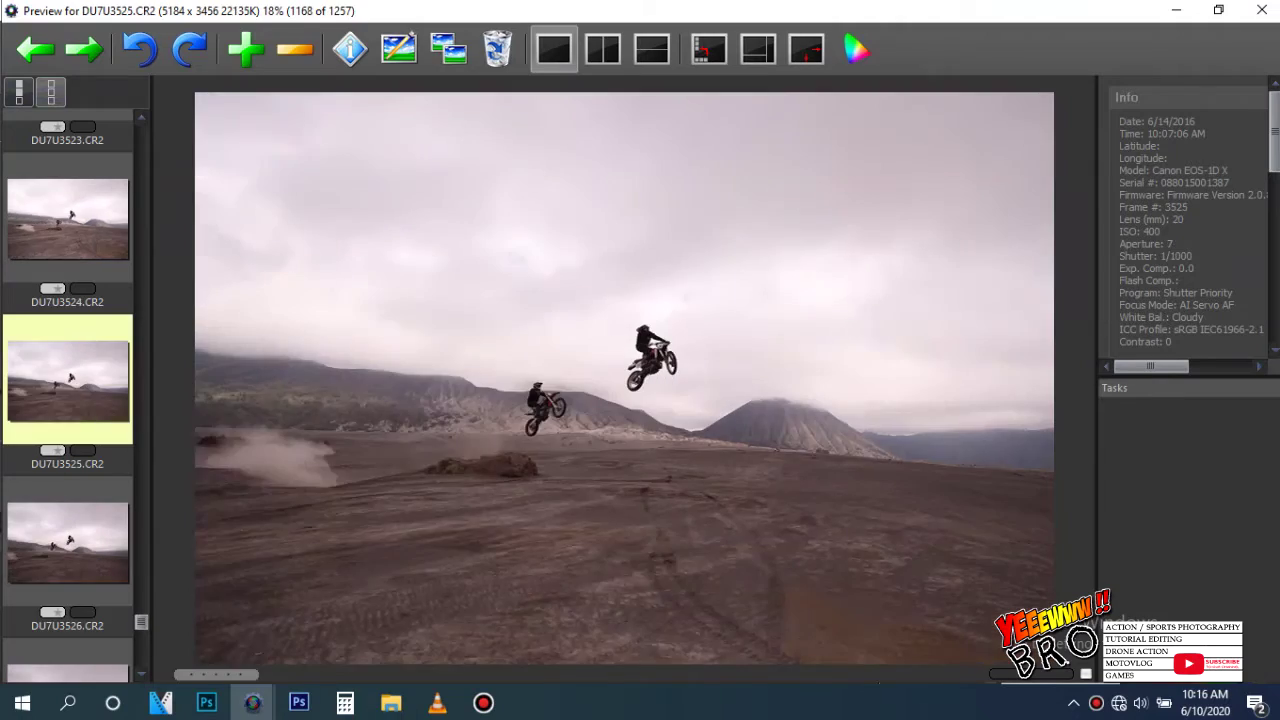
key(Right)
key(Right)
key(Right)
key(Right)
key(Right)
key(Right)
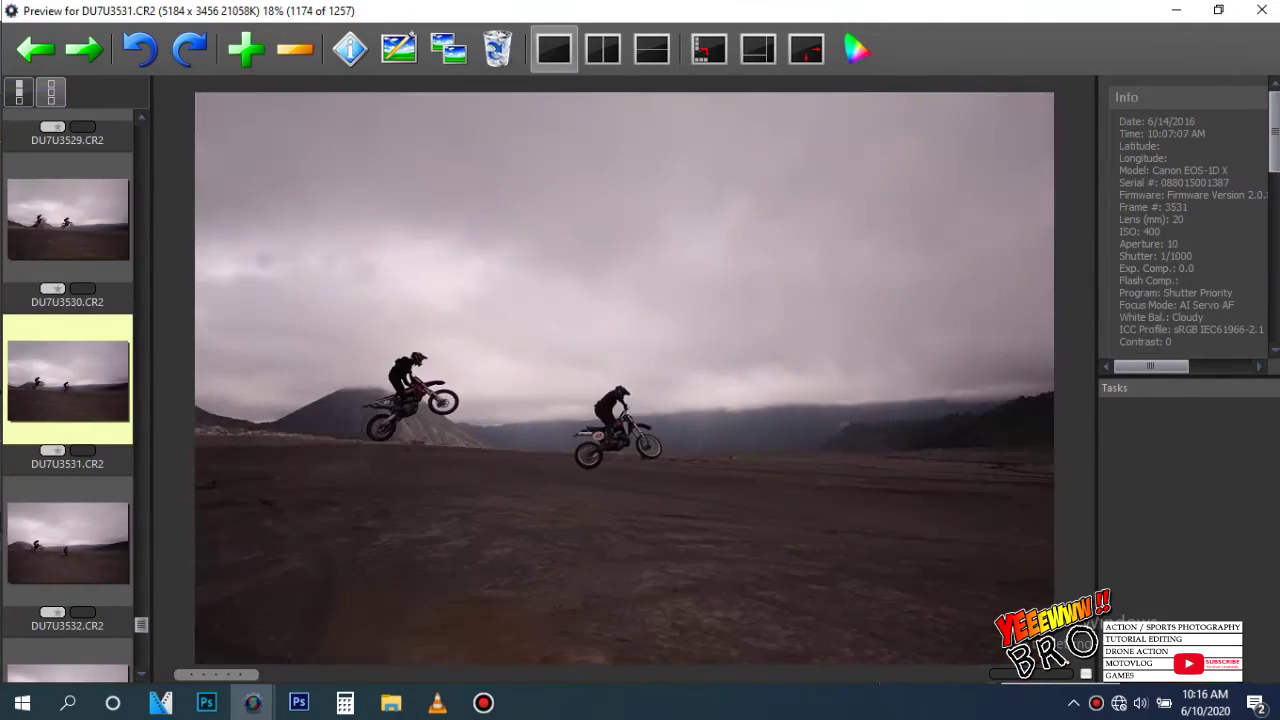
key(Right)
key(Right)
key(Right)
key(Right)
key(Right)
key(Right)
key(Right)
key(Right)
key(Right)
key(Right)
key(Right)
key(Right)
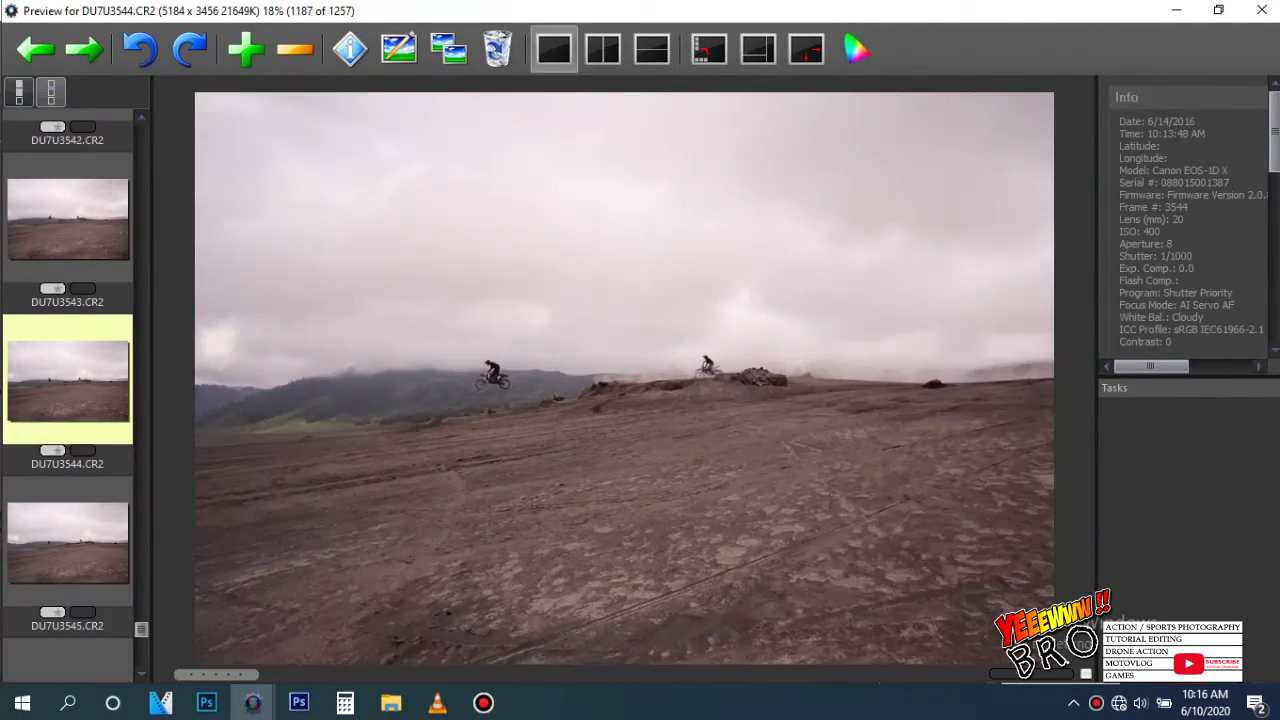
key(Right)
key(Right)
key(Right)
key(Right)
key(Right)
key(Right)
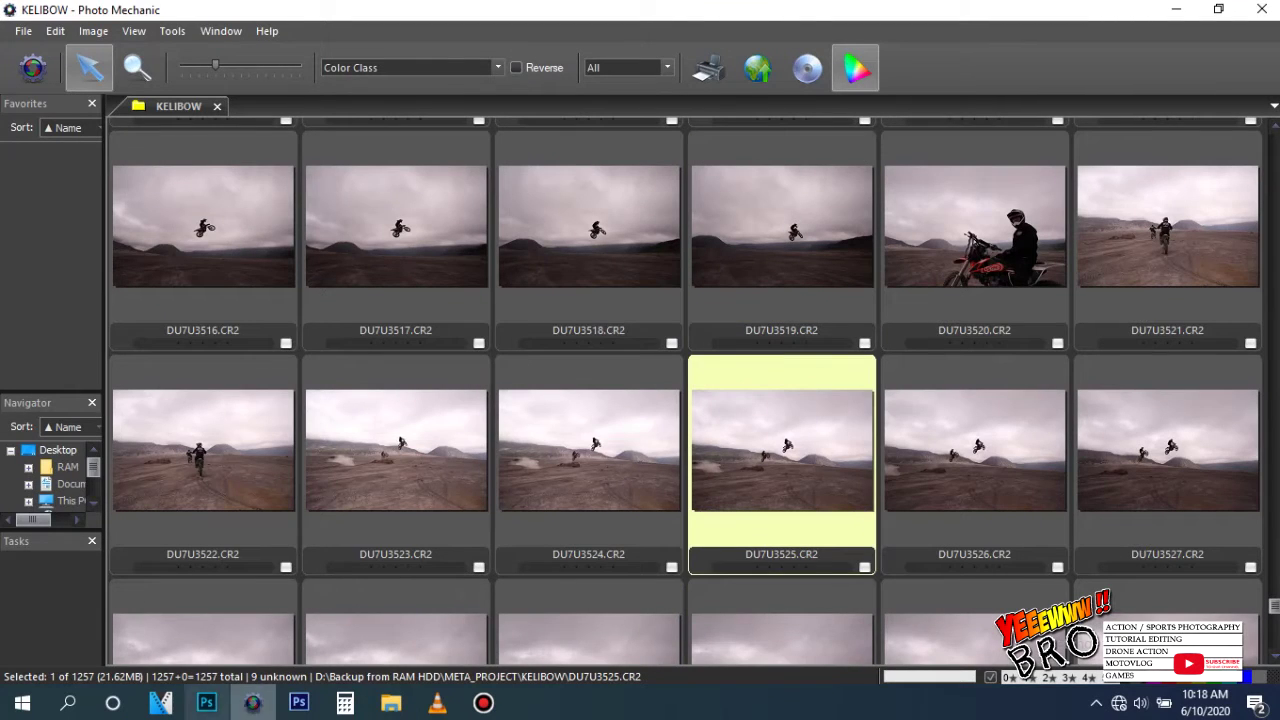
Step: Open DU7U3525.CR2 in Camera Raw, zoom in on the riders, then fit it in view
click(298, 703)
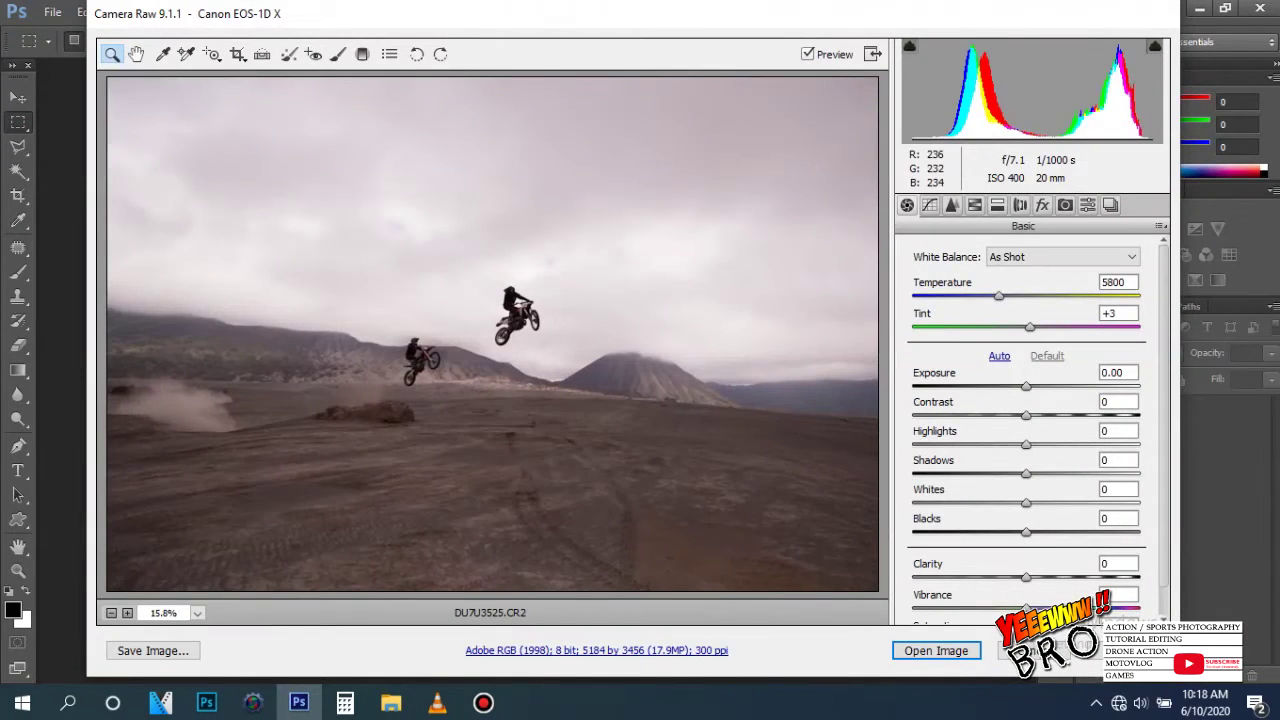
key(ctrl+plus)
key(ctrl+plus)
key(ctrl+plus)
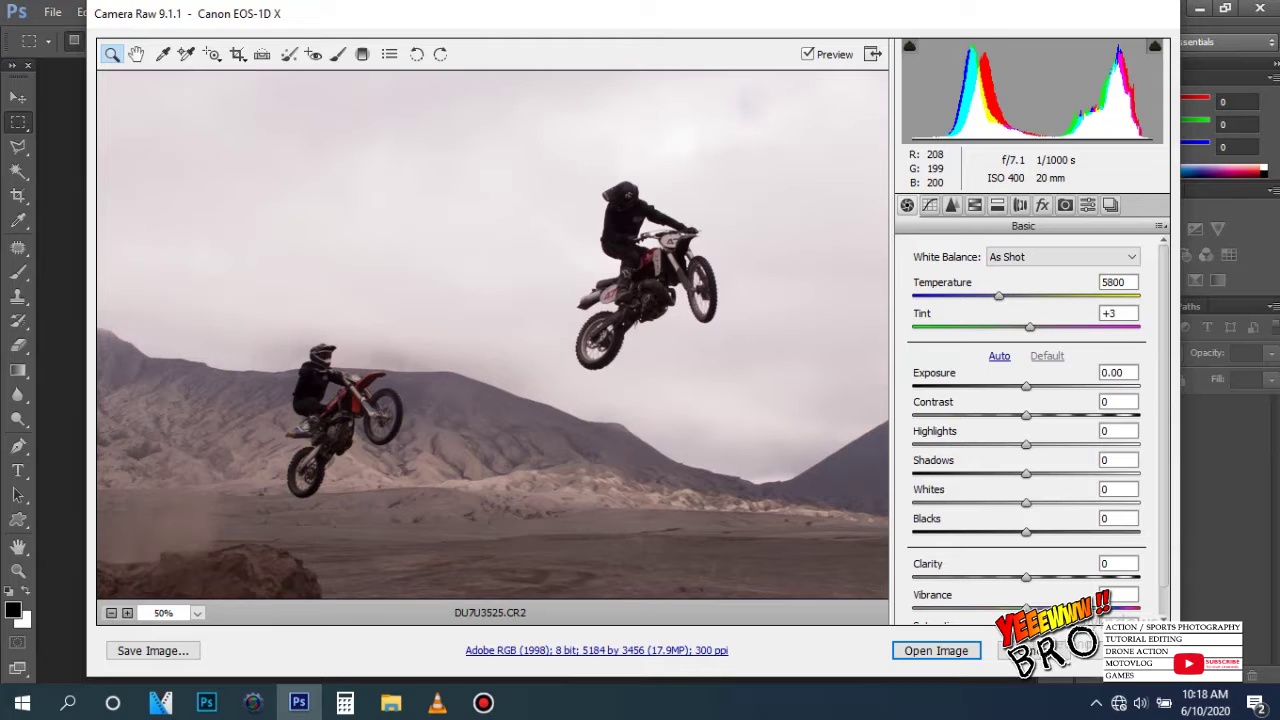
right_click(465, 206)
click(514, 486)
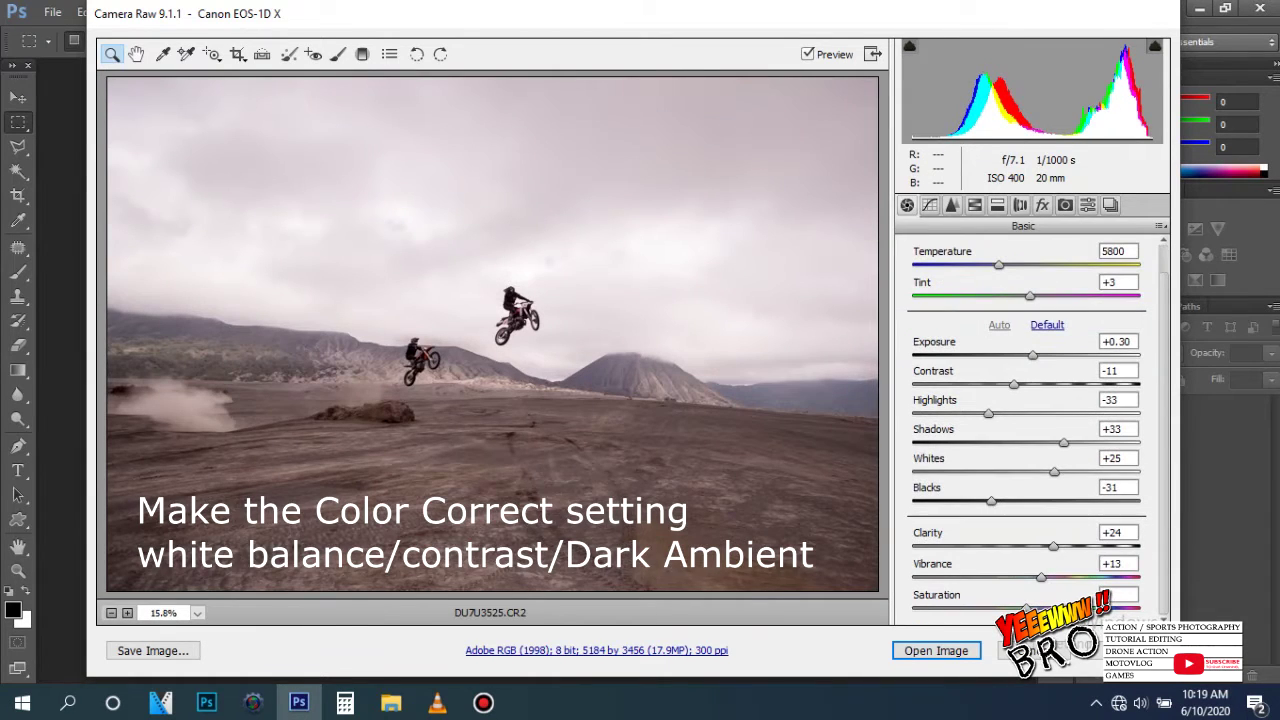
Step: Set Exposure -1.65, Contrast -23, Highlights +23, Shadows +100 and Whites +28
text(-1.65)
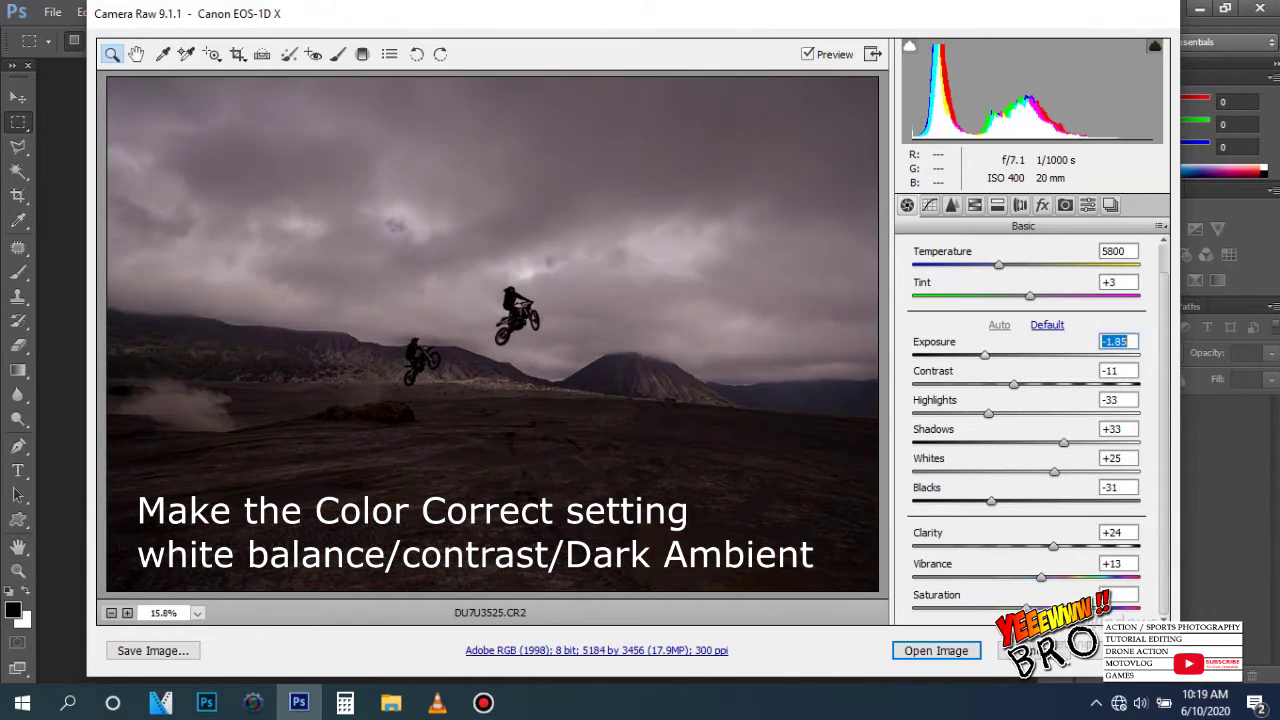
key(Tab)
text(-23)
key(Tab)
text(74)
text(23)
key(Tab)
text(100)
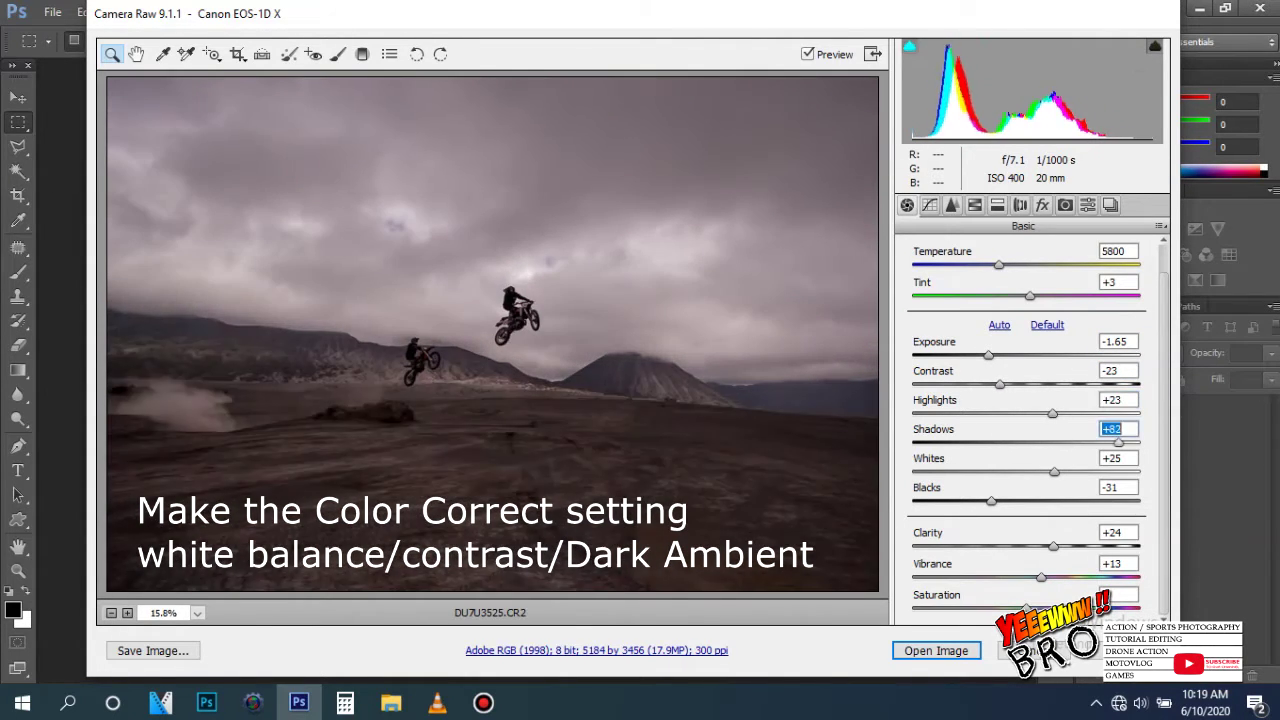
key(Tab)
text(28)
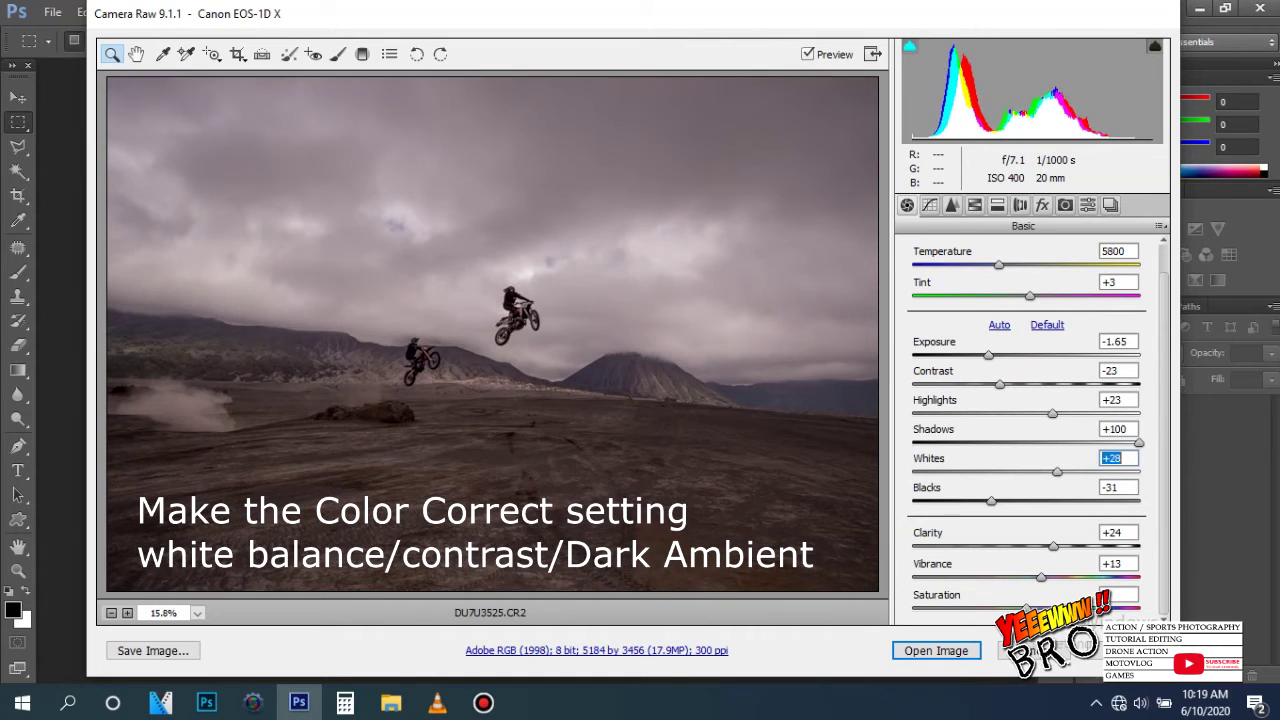
key(ctrl+alt+4)
Step: Set the split-toning highlights to Saturation 44 and Hue 186 for a teal tint
key(ctrl+alt+5)
text(4244)
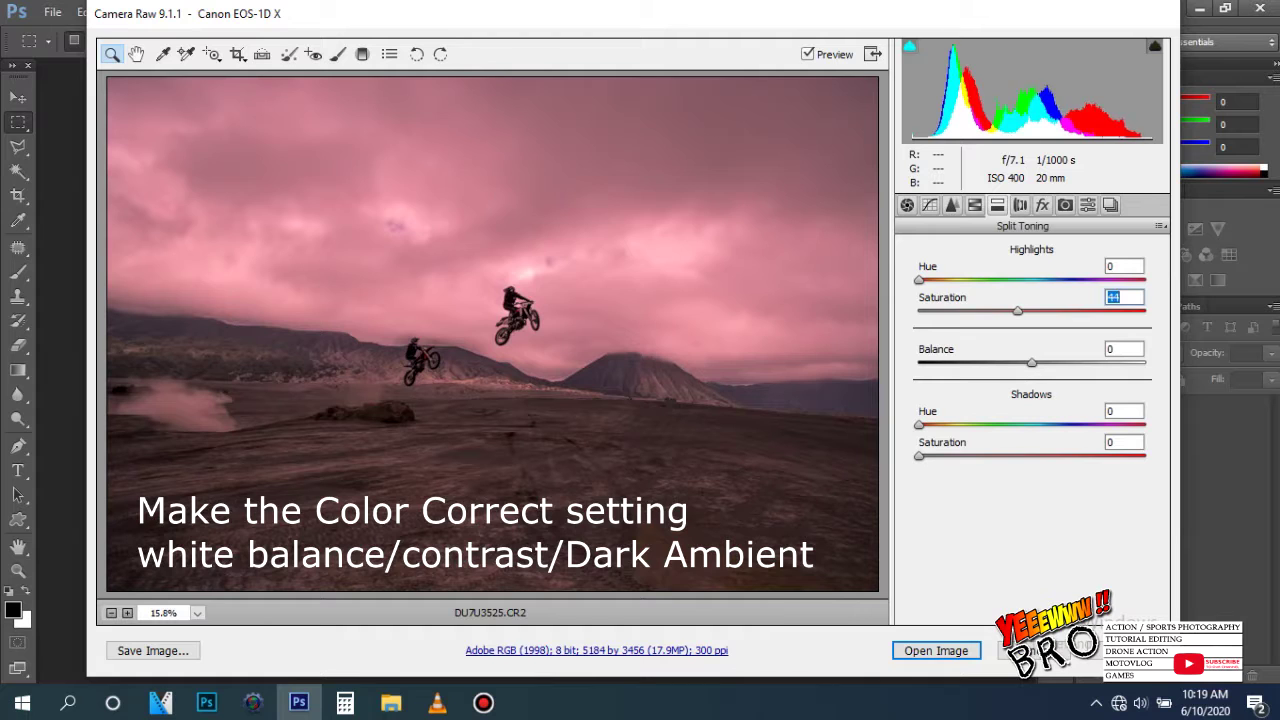
key(shift+Tab)
text(72)
key(shift+Up)
key(shift+Up)
key(shift+Up)
key(shift+Up)
key(shift+Up)
key(shift+Up)
key(shift+Down)
key(shift+Down)
key(shift+Down)
key(shift+Up)
key(shift+Up)
key(shift+Up)
key(shift+Up)
key(shift+Up)
text(383)
key(shift+Up)
key(shift+Up)
key(Down)
key(Down)
key(Down)
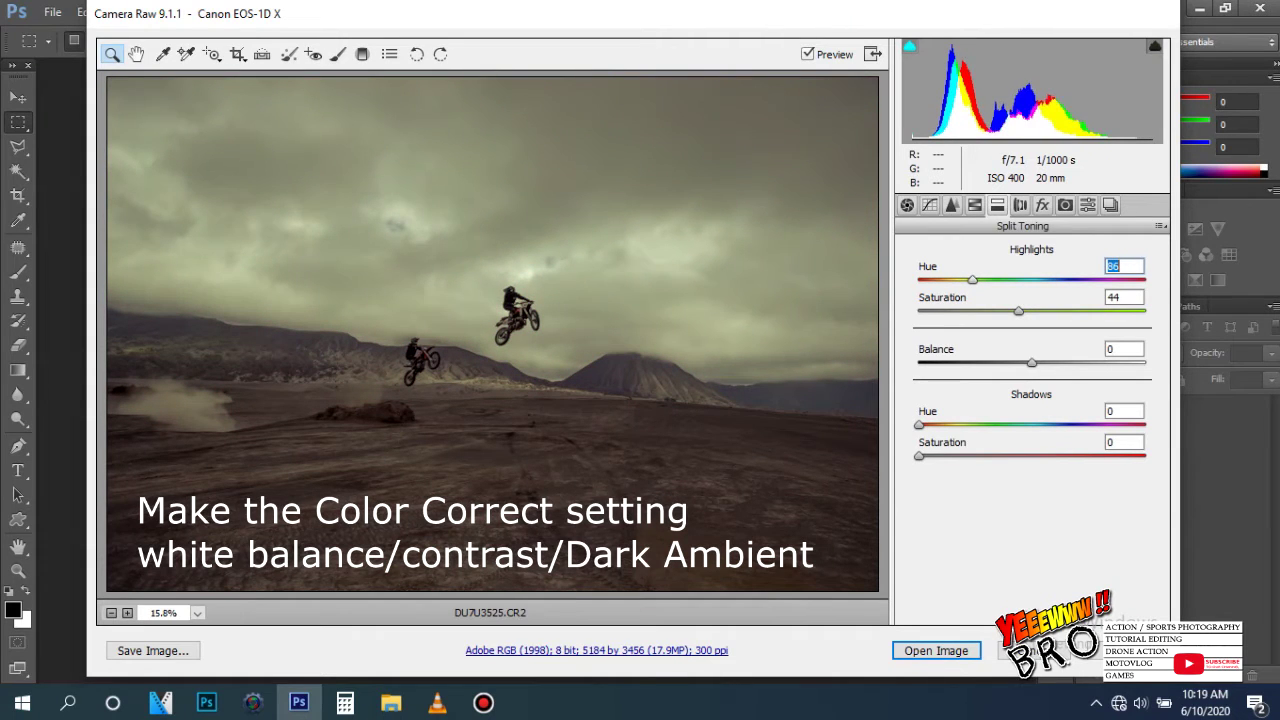
key(shift+Up)
key(shift+Down)
key(Down)
key(Down)
key(Down)
key(shift+Up)
key(shift+Up)
key(shift+Up)
key(shift+Up)
key(shift+Up)
key(shift+Up)
key(Up)
key(Up)
key(Up)
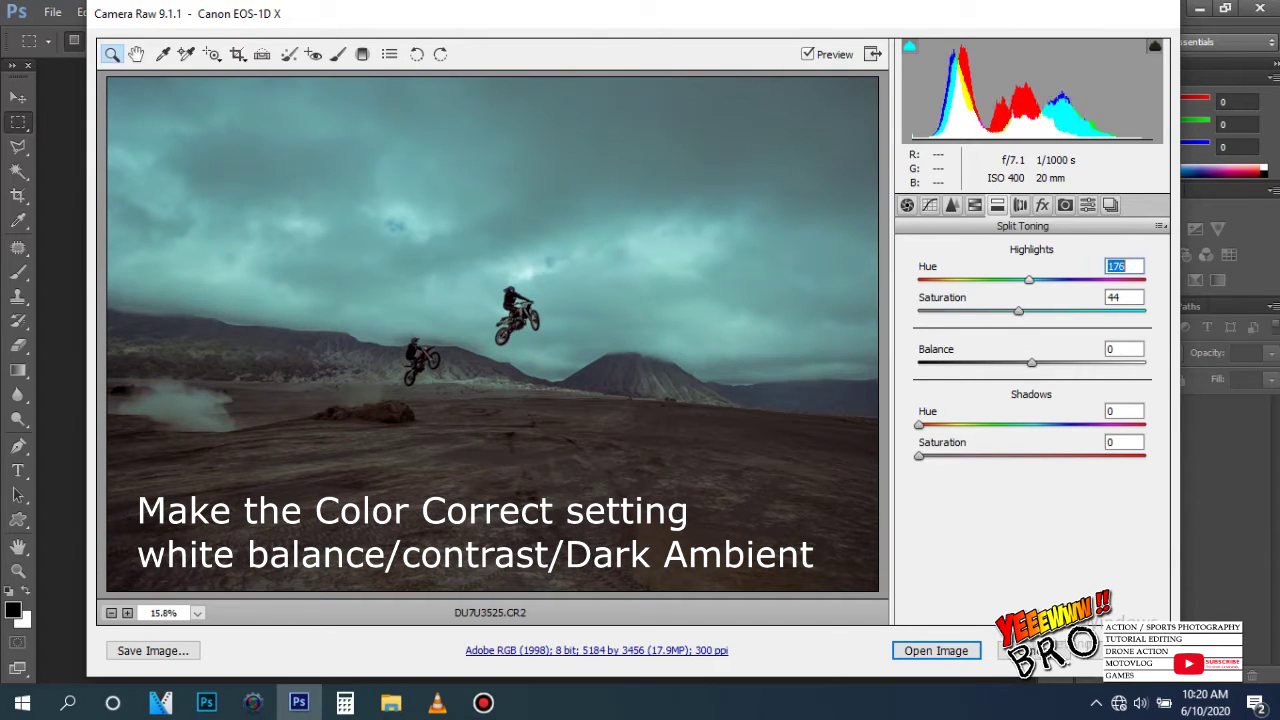
key(shift+Down)
key(shift+Down)
key(shift+Down)
key(shift+Down)
key(shift+Down)
key(shift+Down)
key(shift+Down)
key(shift+Down)
key(shift+Down)
key(Down)
key(Down)
key(Down)
key(shift+Up)
key(shift+Up)
key(shift+Up)
Step: Try a reddish shadow tone, then reset shadows Hue and Saturation to 0
key(shift+Up)
key(Up)
key(Up)
key(Up)
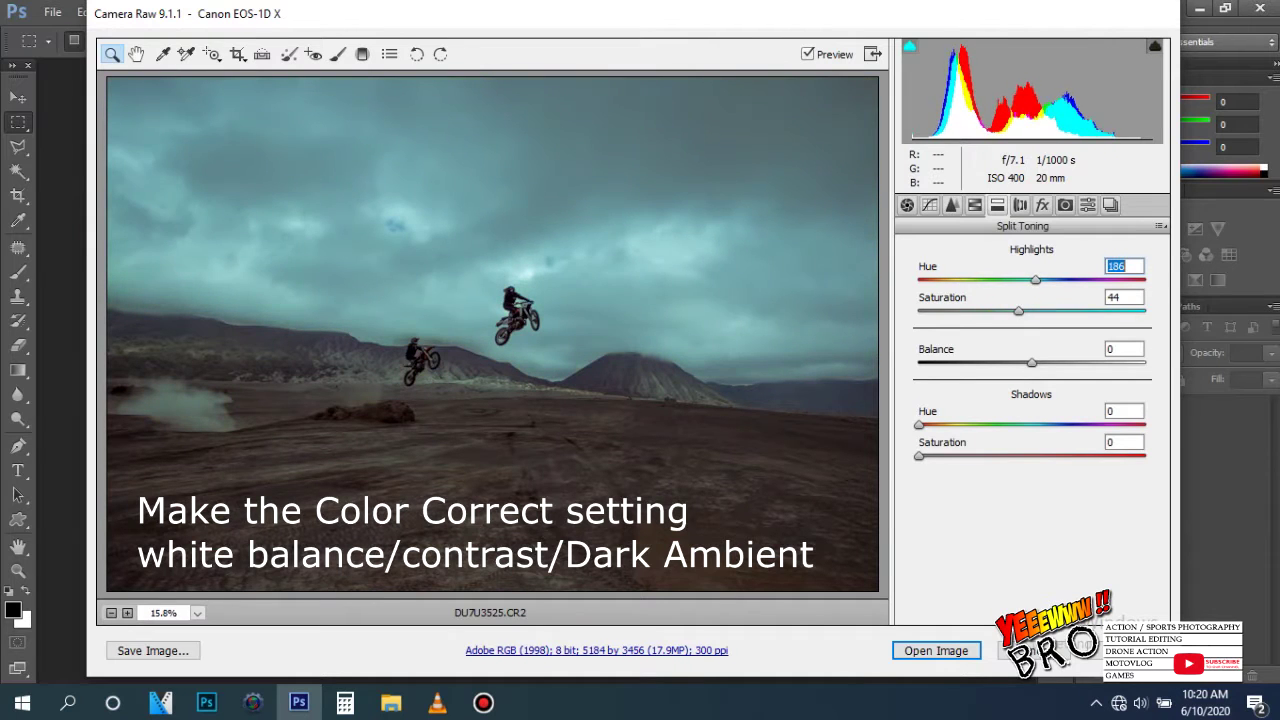
key(Tab)
key(Tab)
key(Tab)
text(32)
key(shift+Tab)
key(shift+Up)
key(shift+Up)
key(shift+Up)
key(shift+Up)
key(shift+Up)
key(shift+Up)
key(shift+Up)
key(shift+Up)
key(shift+Up)
key(Up)
key(Up)
key(Up)
key(shift+Up)
key(shift+Up)
key(shift+Up)
key(shift+Down)
key(shift+Down)
key(shift+Down)
key(shift+Down)
key(shift+Down)
key(shift+Down)
key(Down)
key(Down)
key(Down)
key(Down)
key(Down)
key(Down)
key(Tab)
key(shift+Down)
key(shift+Down)
key(shift+Down)
Step: Straighten the photo along the horizon and apply the crop
key(a)
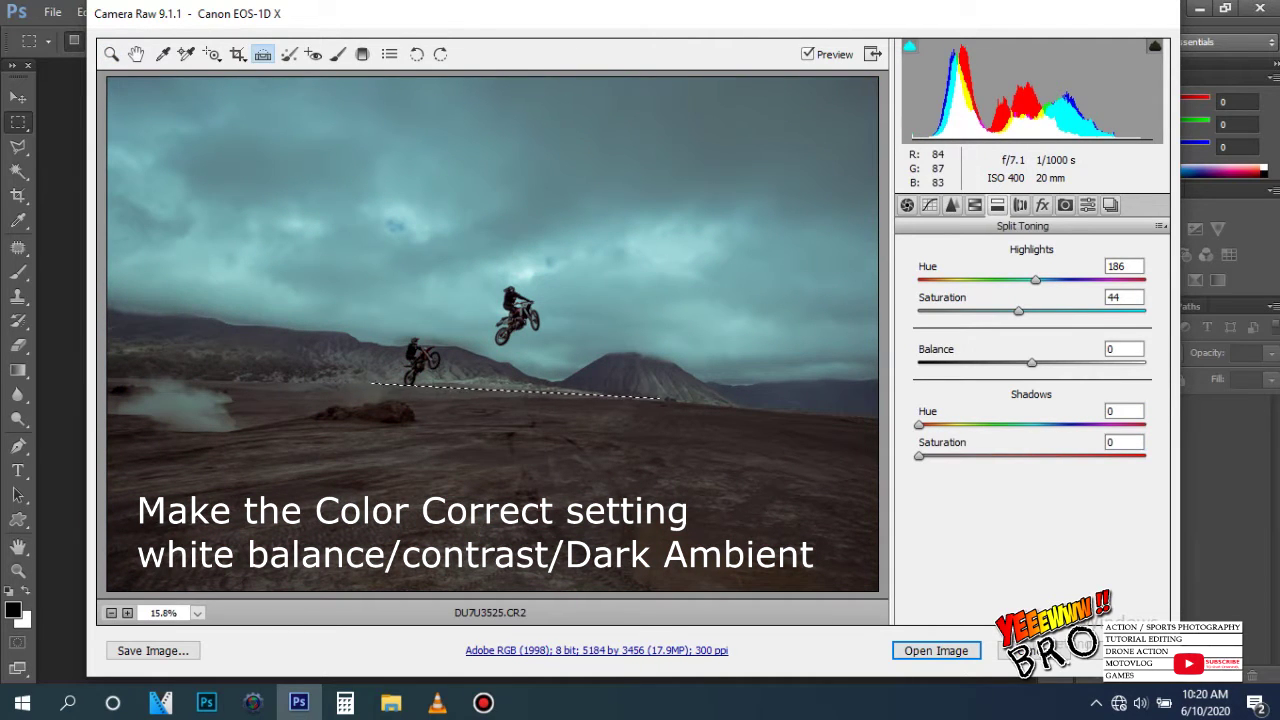
drag(372, 386, 660, 400)
key(z)
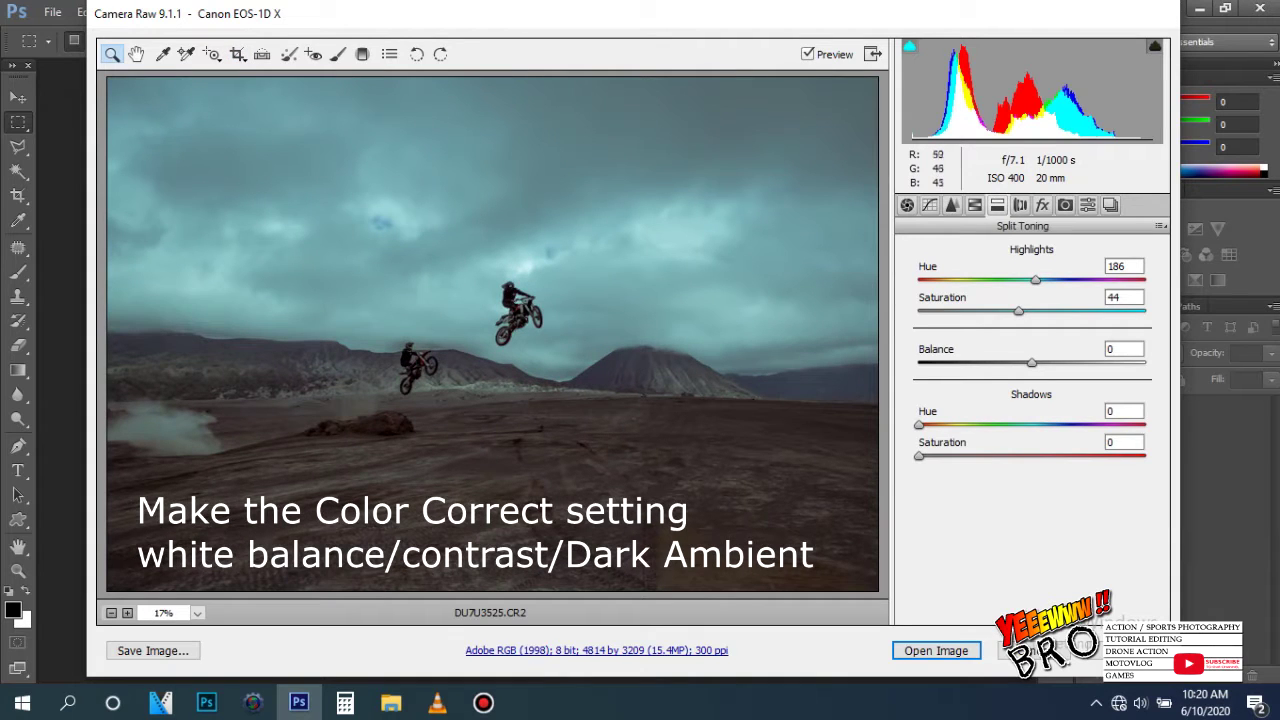
Step: Brush an adjustment onto the upper-left sky with Temperature +24 and Tint 0
key(k)
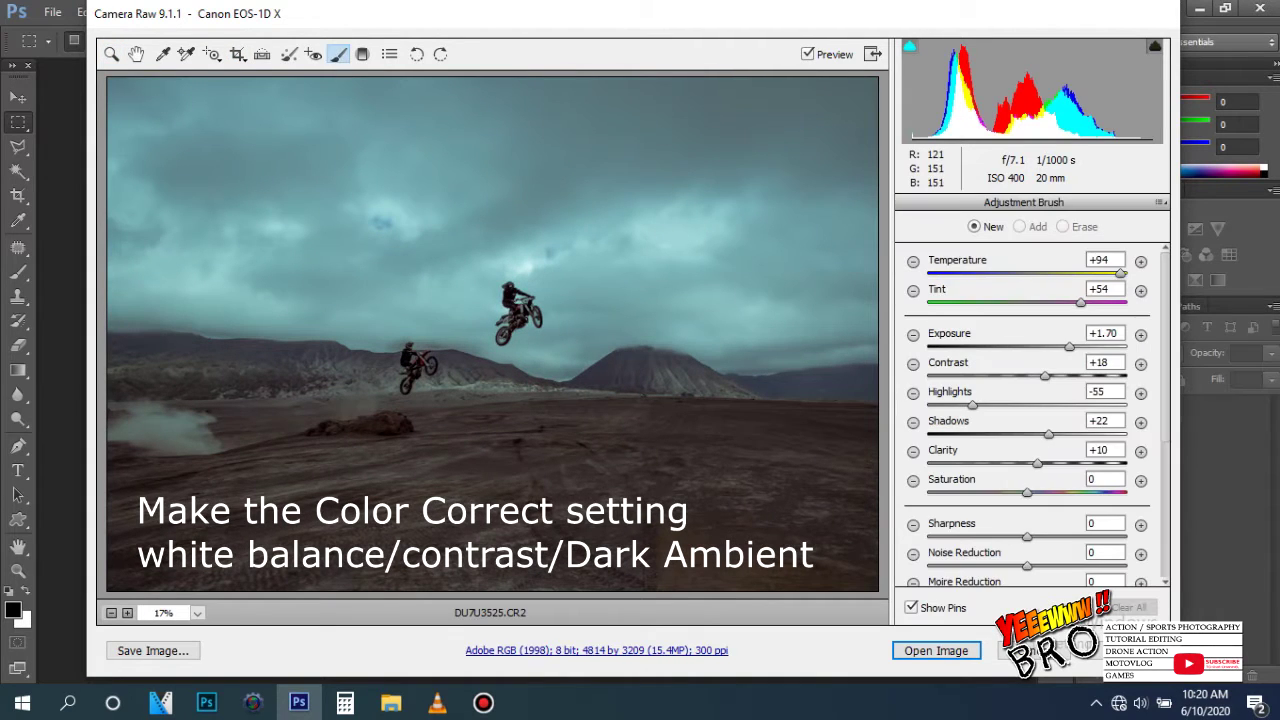
click(484, 314)
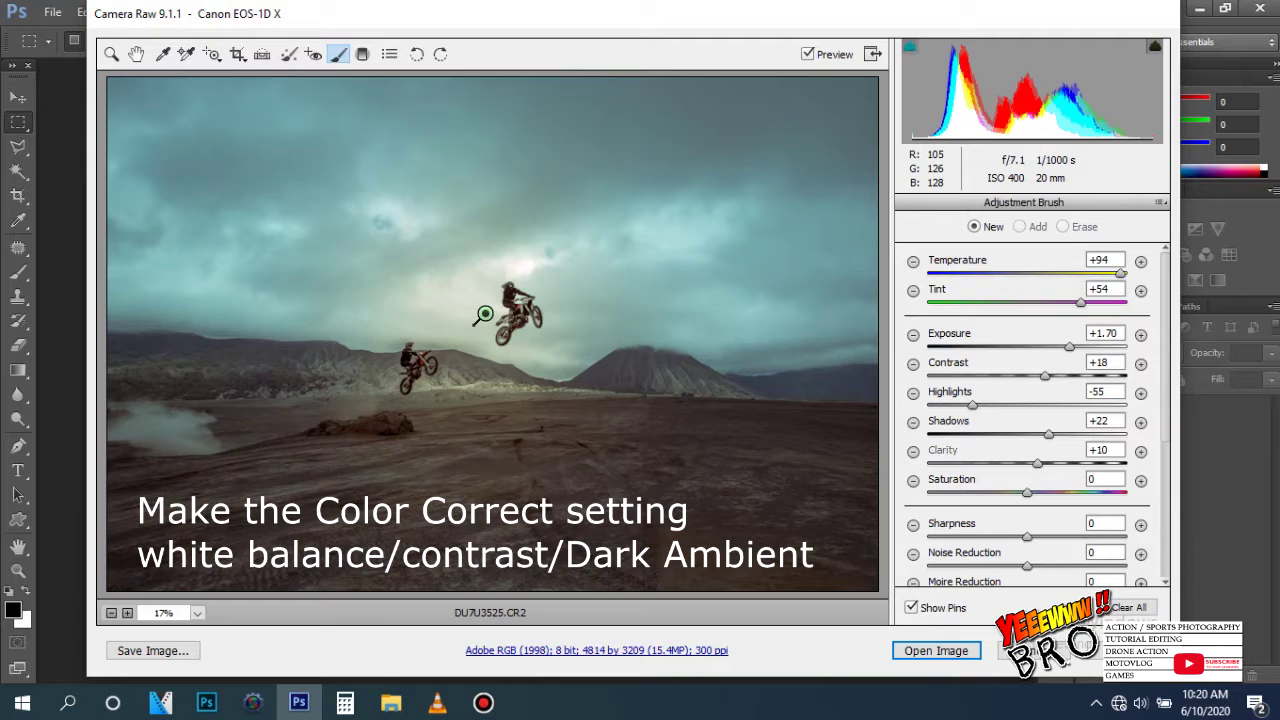
key(ctrl+z)
click(227, 260)
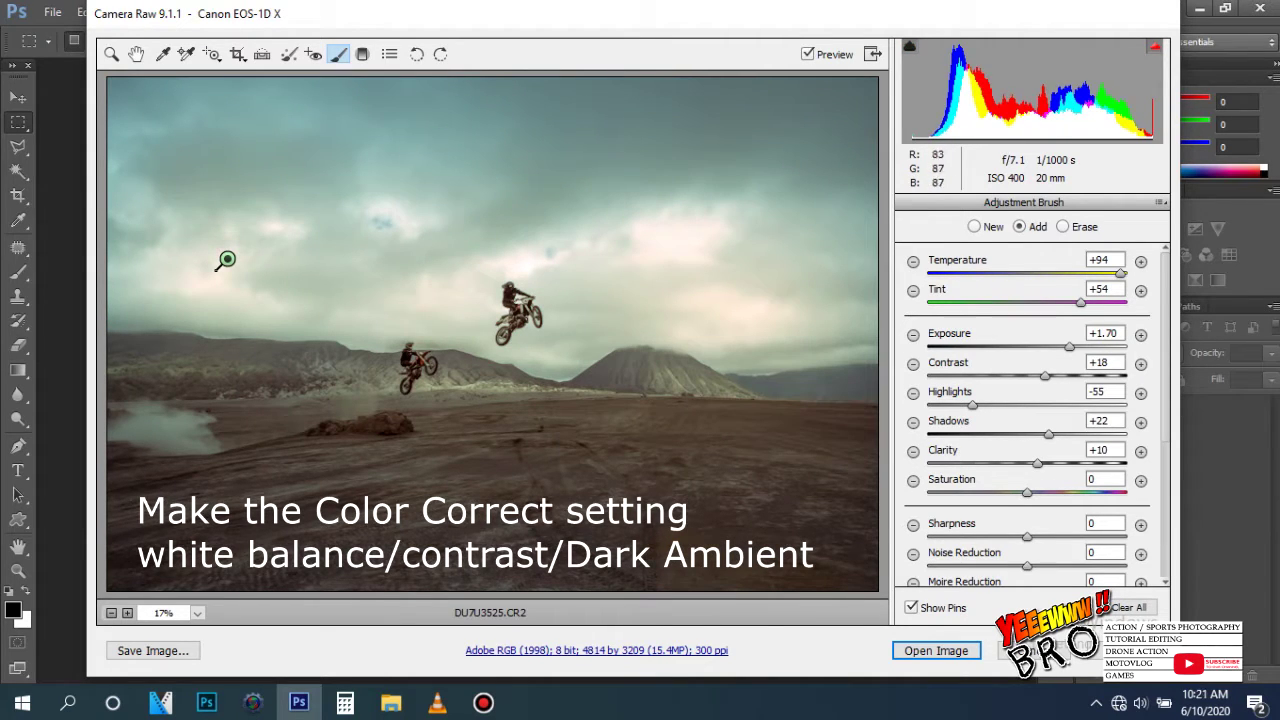
text(70)
key(Return)
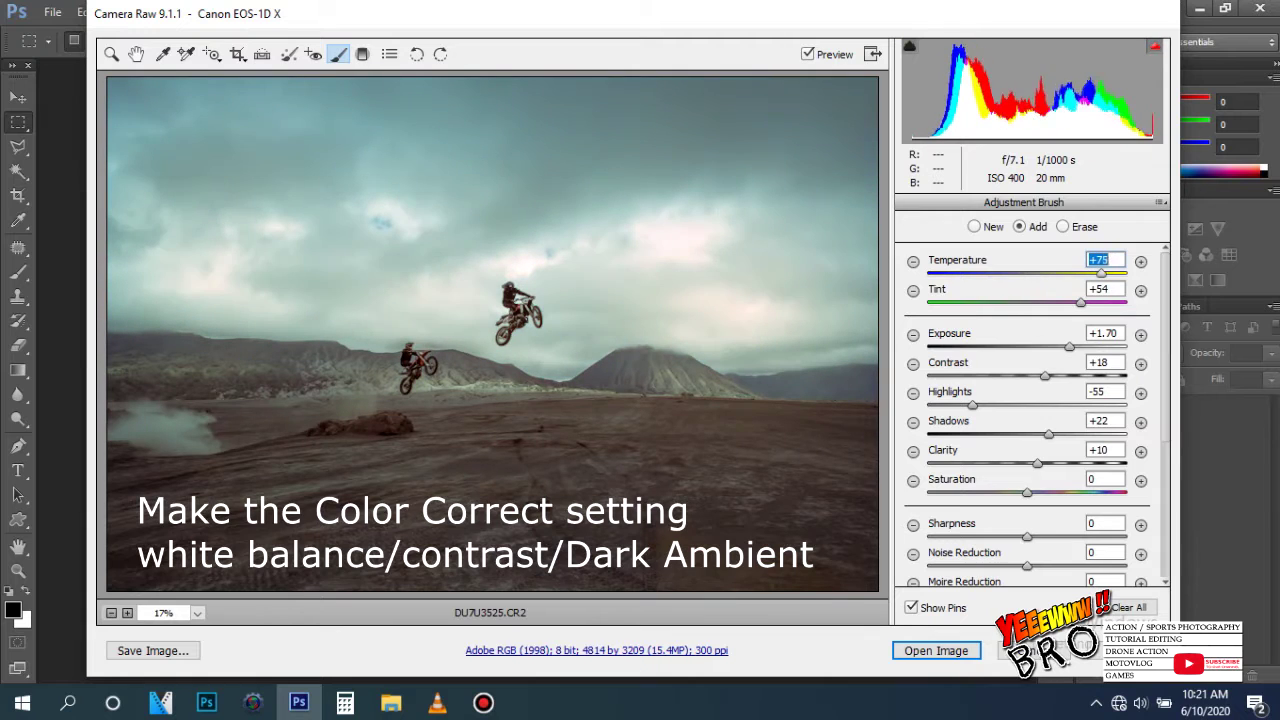
key(Tab)
text(5)
key(Return)
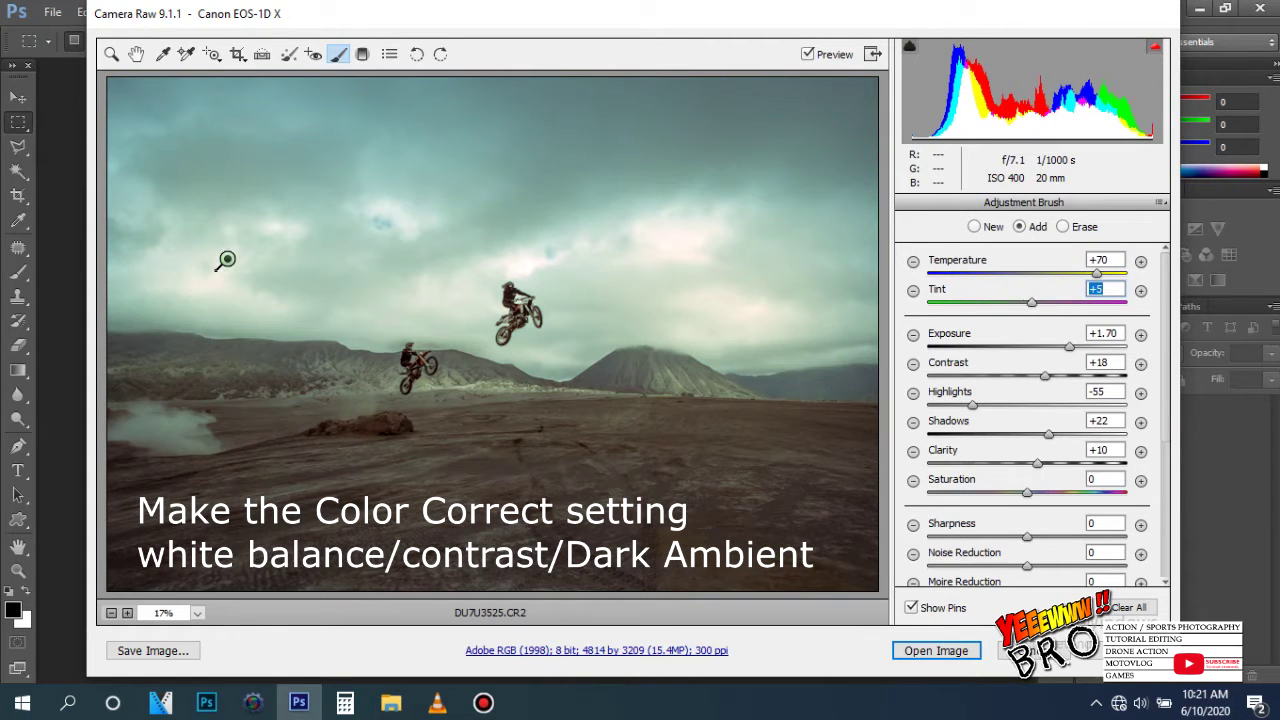
text(0)
key(Return)
key(shift+Tab)
text(24)
key(Return)
Step: Give the sky brush Highlights -39, Shadows +50, Clarity +14, then drag a gradient up from the bottom
key(Tab)
key(Tab)
key(Tab)
text(-5)
key(Return)
key(Tab)
text(50)
key(Return)
key(Tab)
text(14)
key(Return)
key(shift+Tab)
key(shift+Tab)
key(shift+Down)
key(shift+Down)
key(shift+Down)
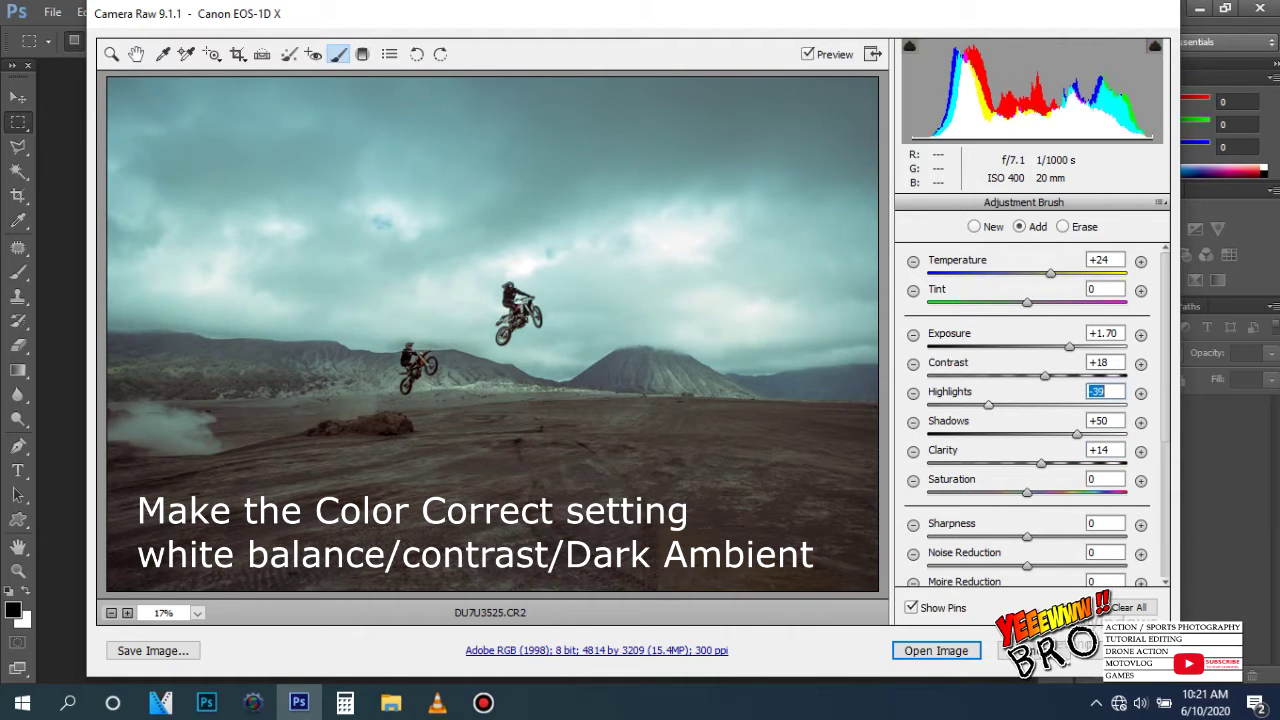
key(g)
mouse_move(502, 594)
mouse_down()
mouse_move(507, 300)
mouse_move(501, 548)
mouse_move(502, 424)
mouse_up()
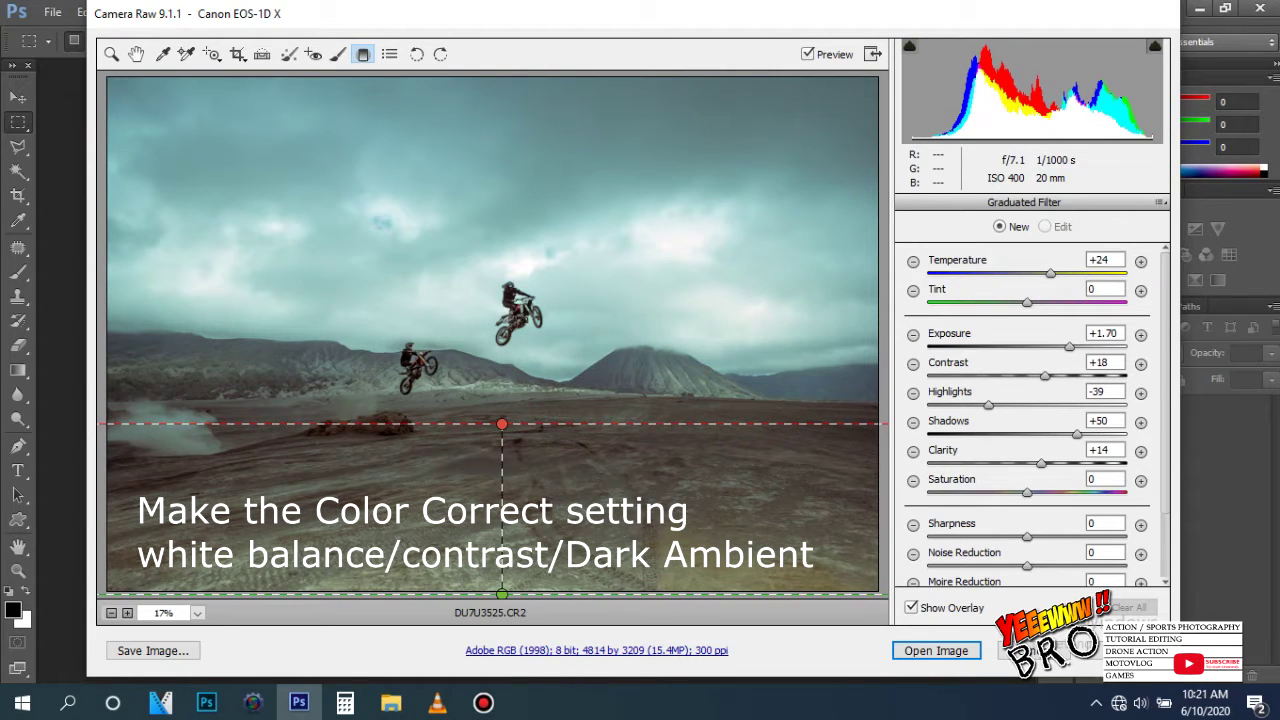
Step: Set the foreground gradient to Exposure -1.50 and Contrast +2, then pin a brush on the dust
text(-1.35)
key(Return)
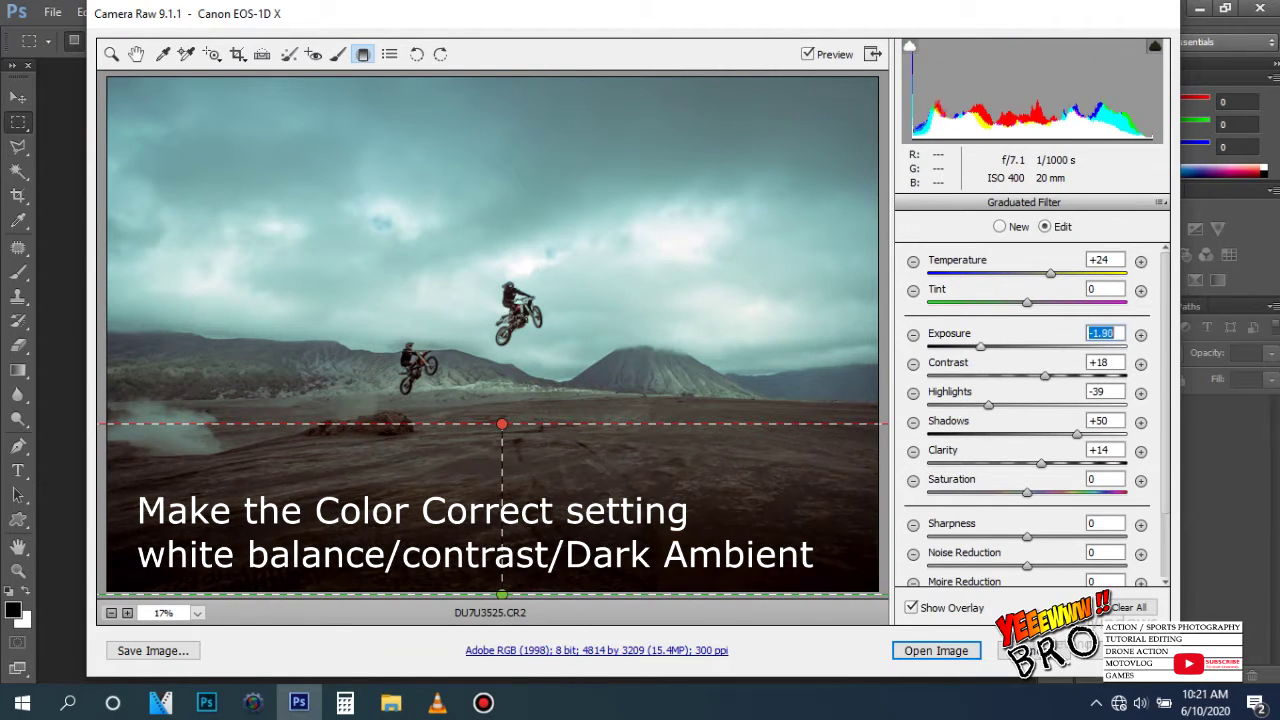
key(Down)
key(Down)
key(Down)
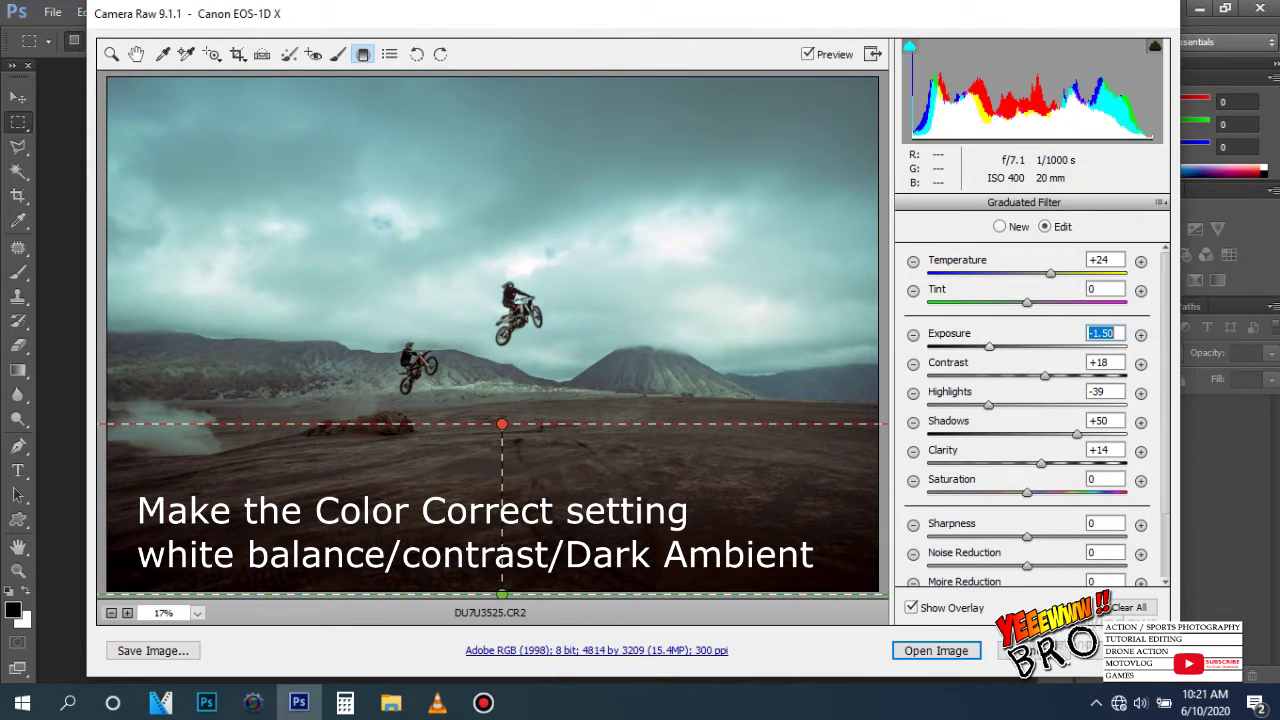
key(Tab)
text(2)
key(Return)
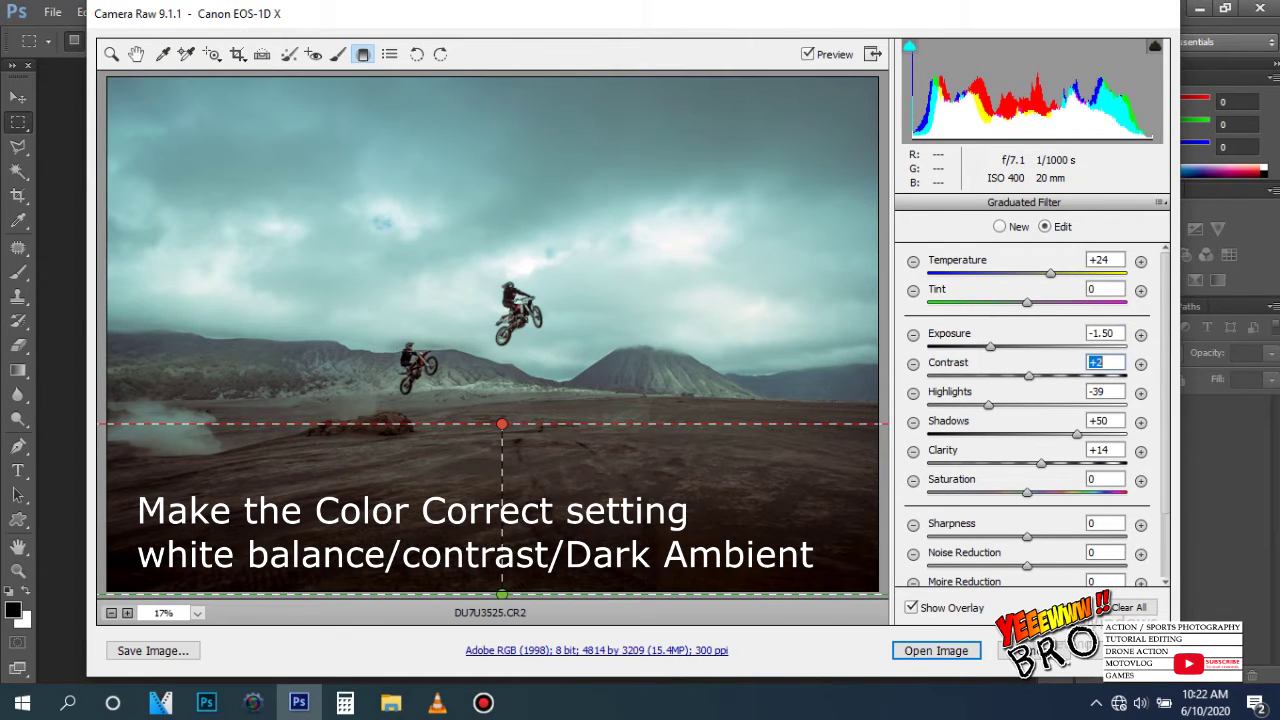
key(k)
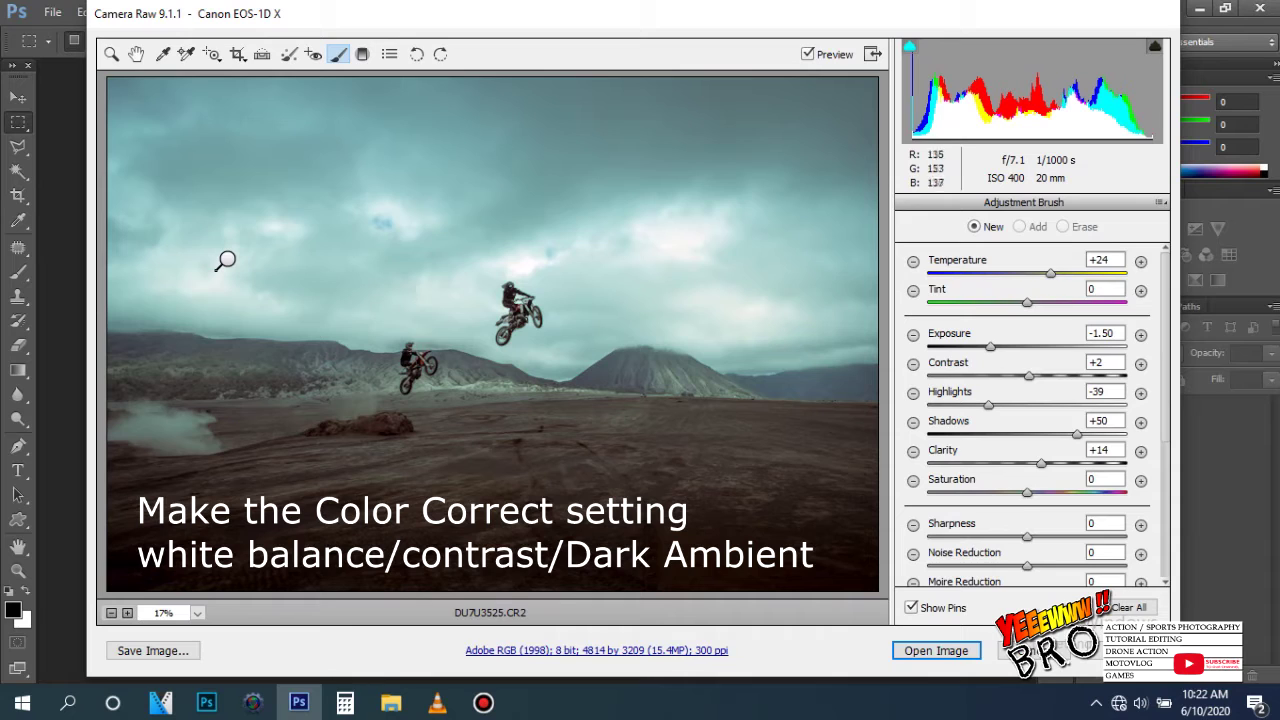
click(176, 416)
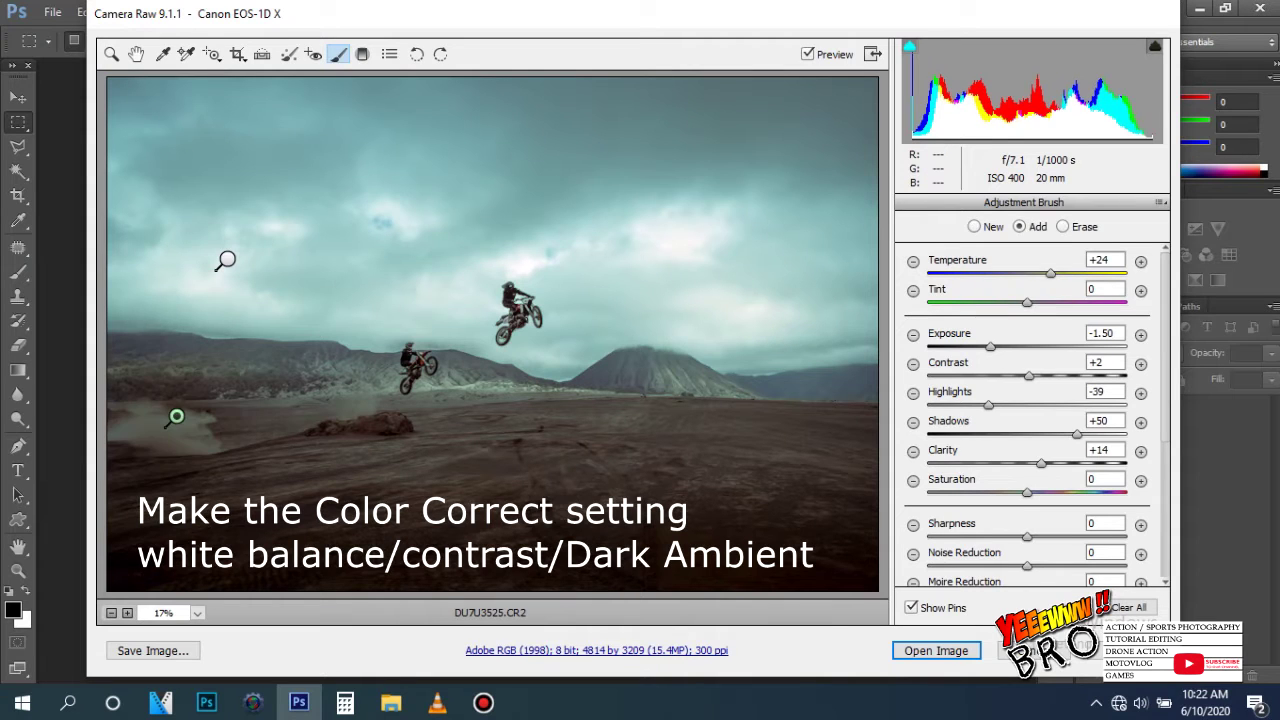
Step: Set the dust brush to Exposure +2.60, Highlights -100, Shadows -36 and Clarity +7
drag(990, 346, 1091, 346)
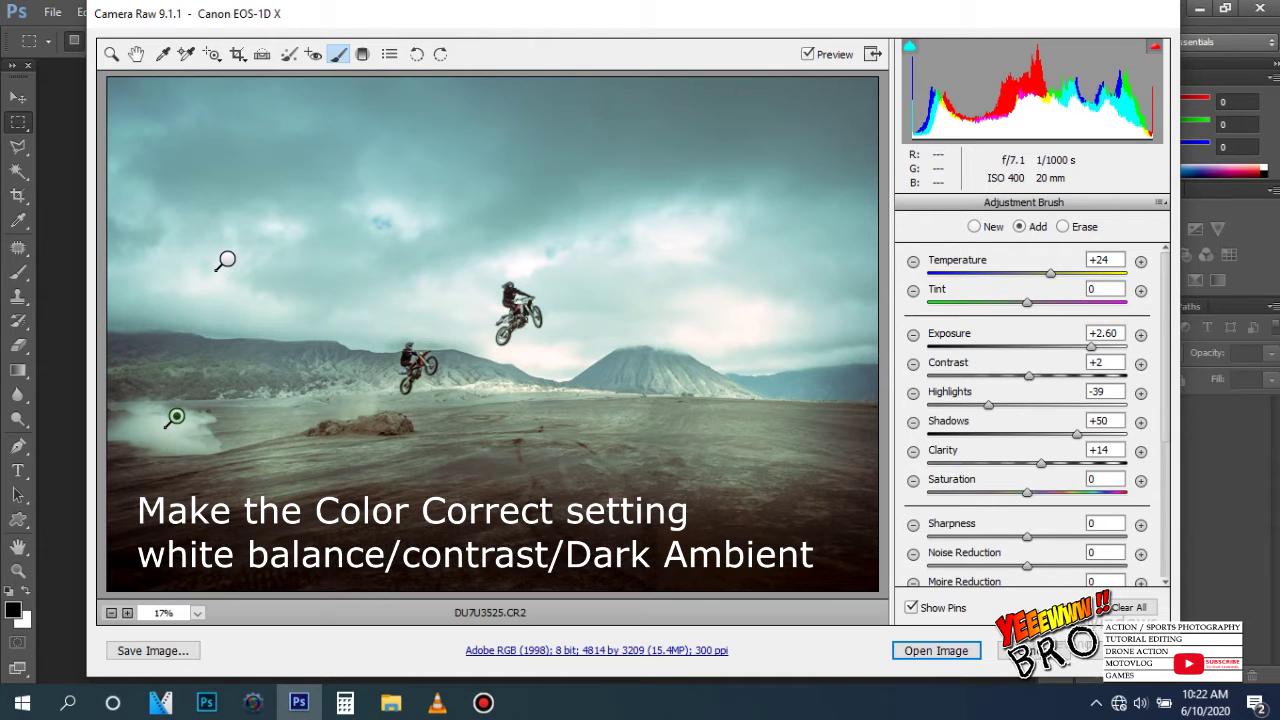
text(-100)
key(Tab)
text(21)
key(Return)
text(-33)
key(Return)
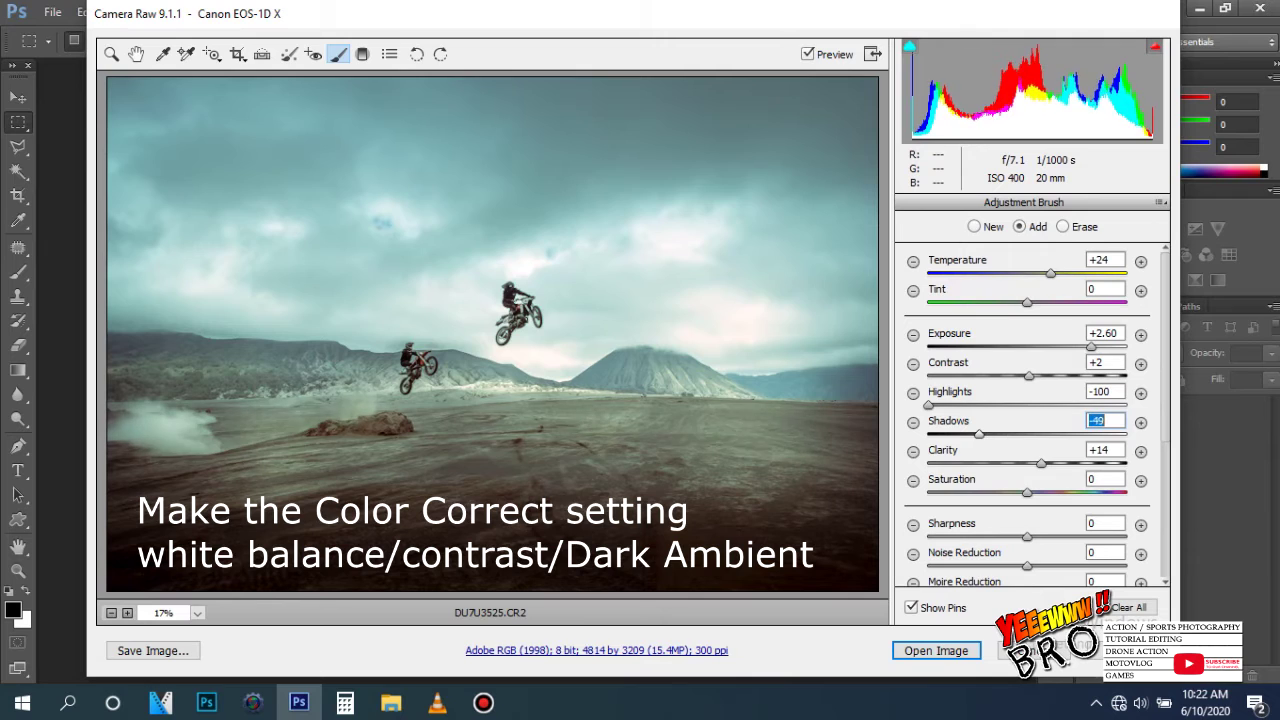
text(-36)
key(Tab)
text(7)
key(Return)
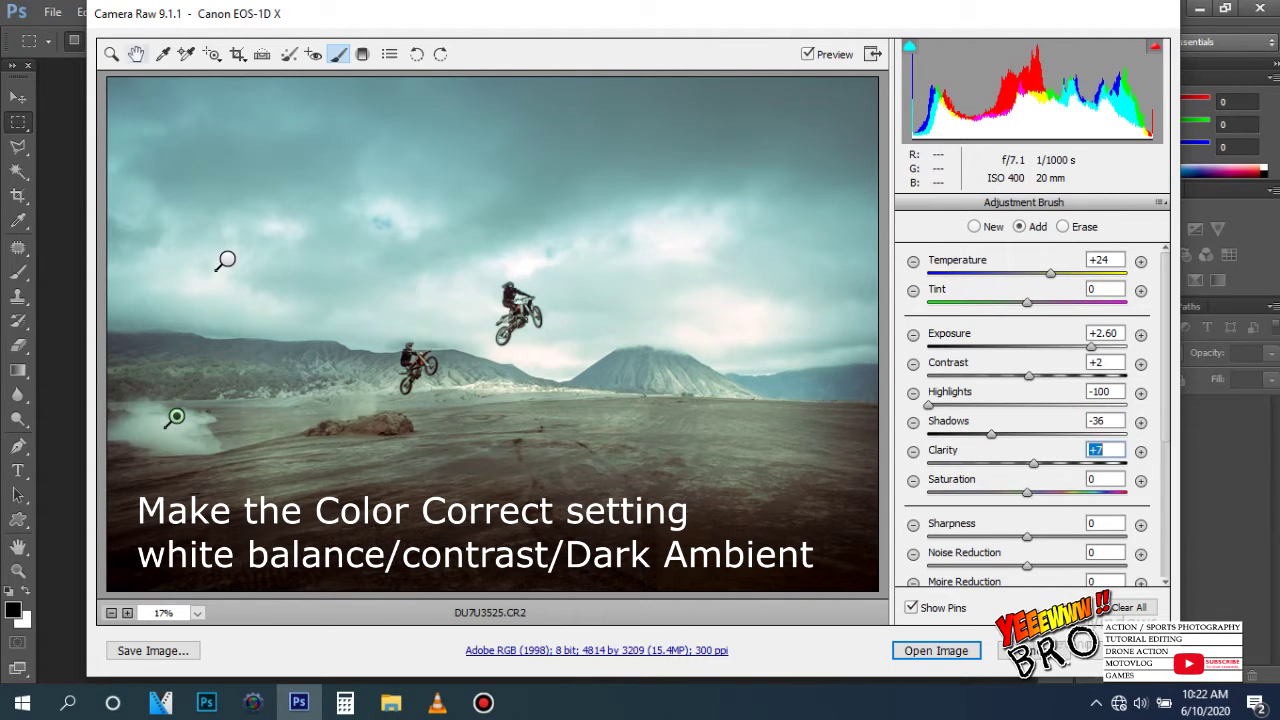
key(z)
drag(371, 277, 671, 443)
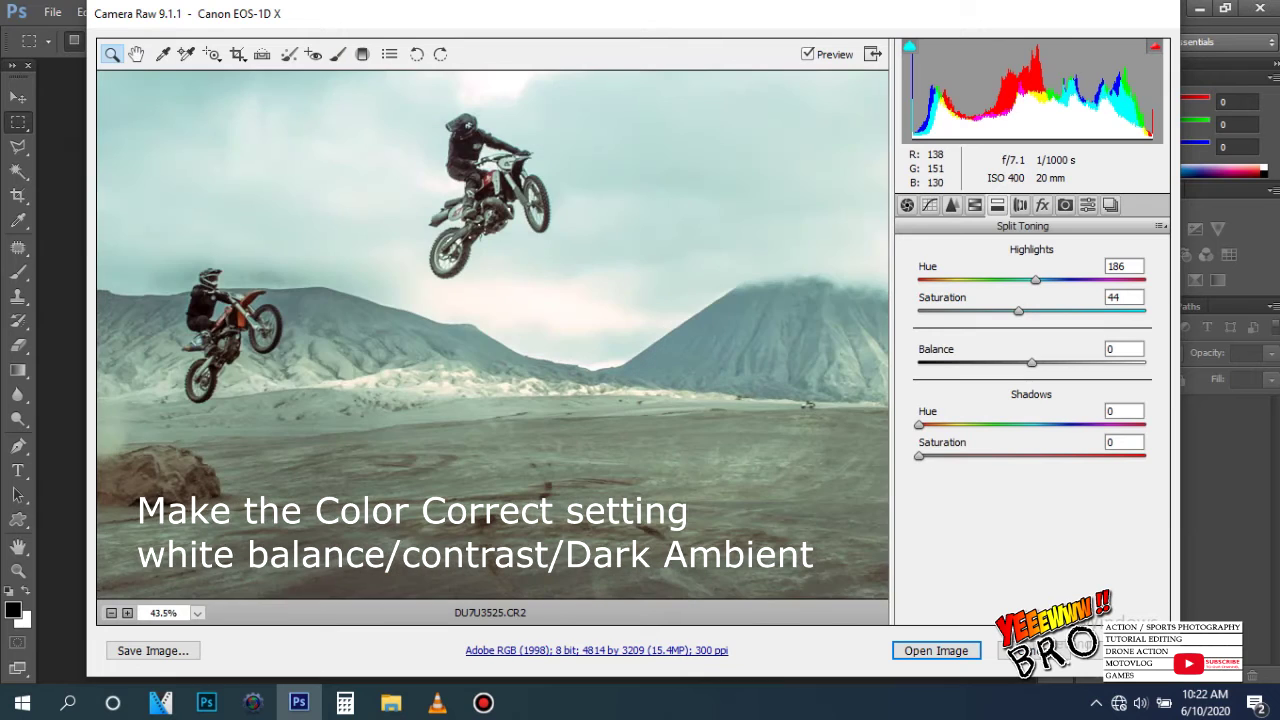
Step: Fit the photo in view and step the highlight split-tone hue to 222 at Saturation 44
right_click(430, 157)
click(475, 517)
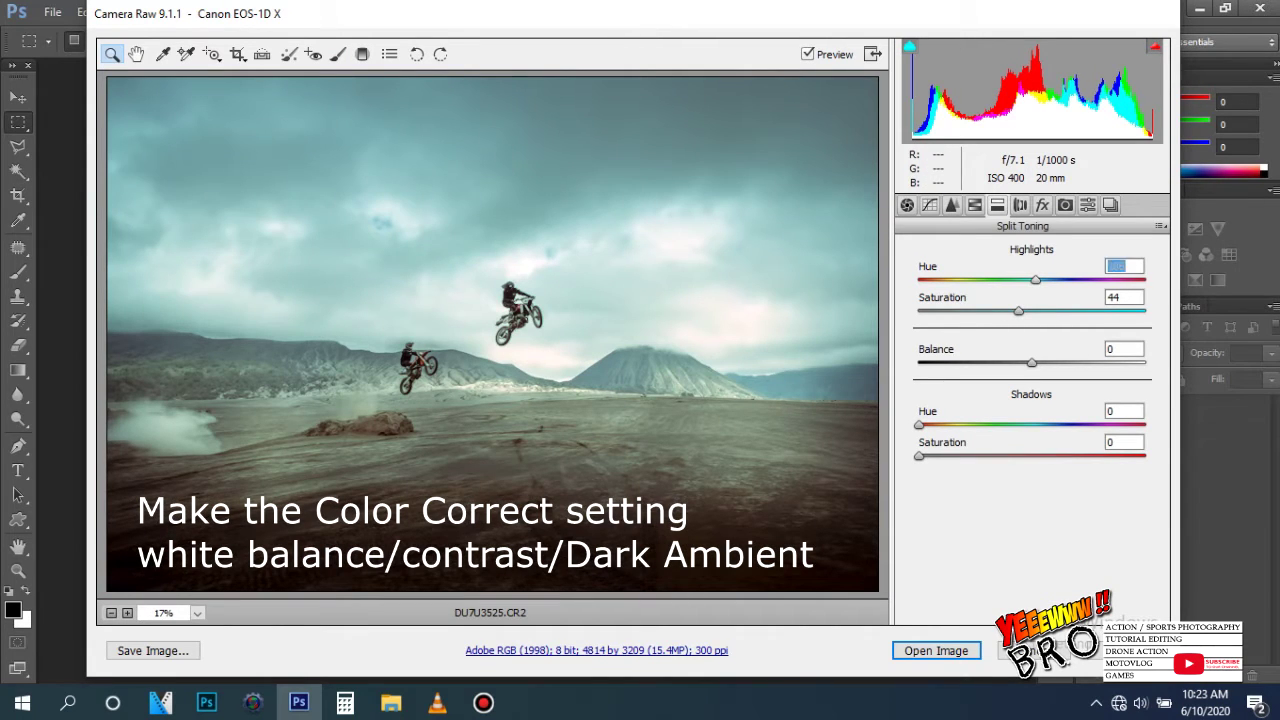
key(shift+Down)
key(shift+Down)
key(shift+Down)
key(Up)
key(Up)
key(Up)
key(Up)
key(Up)
key(Up)
key(Up)
key(Up)
key(Up)
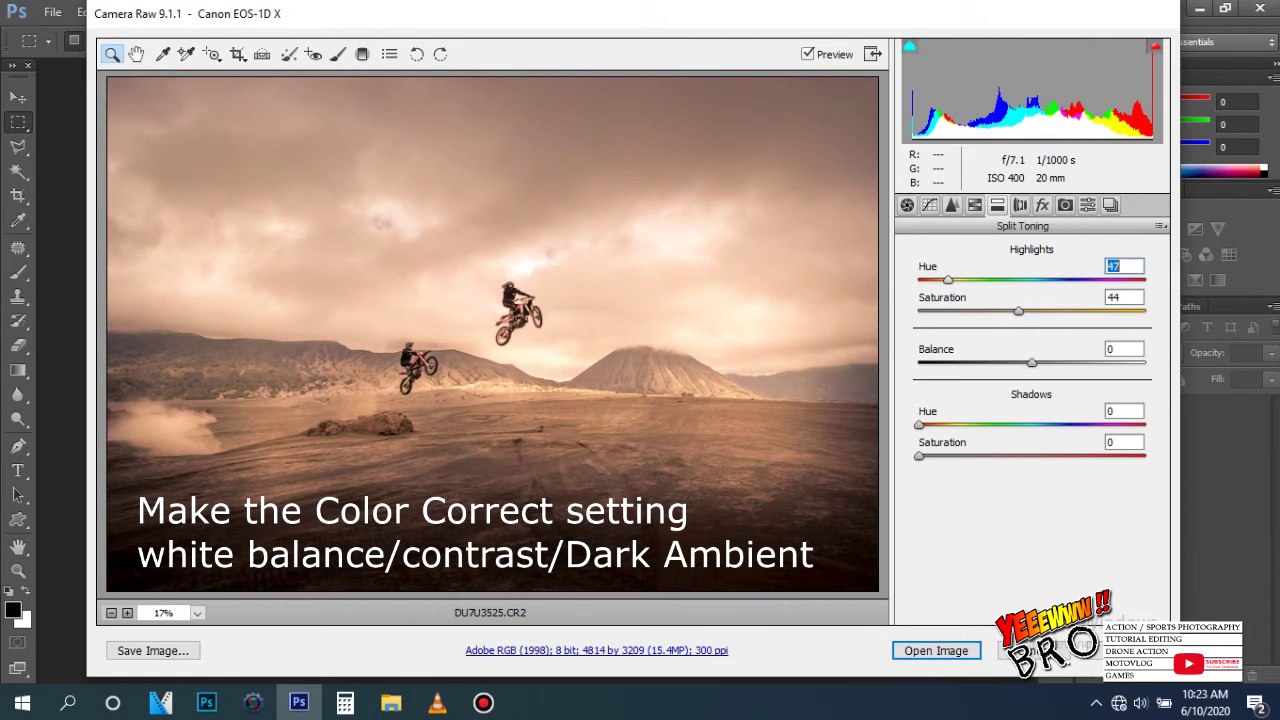
key(shift+Up)
key(shift+Up)
key(shift+Up)
key(shift+Up)
key(shift+Up)
key(shift+Up)
key(shift+Up)
key(shift+Up)
key(shift+Up)
key(shift+Up)
key(shift+Up)
key(Up)
key(shift+Up)
key(shift+Up)
key(shift+Up)
key(shift+Down)
key(shift+Down)
key(shift+Down)
key(shift+Down)
key(shift+Down)
key(shift+Down)
key(shift+Down)
key(Down)
key(Down)
key(Down)
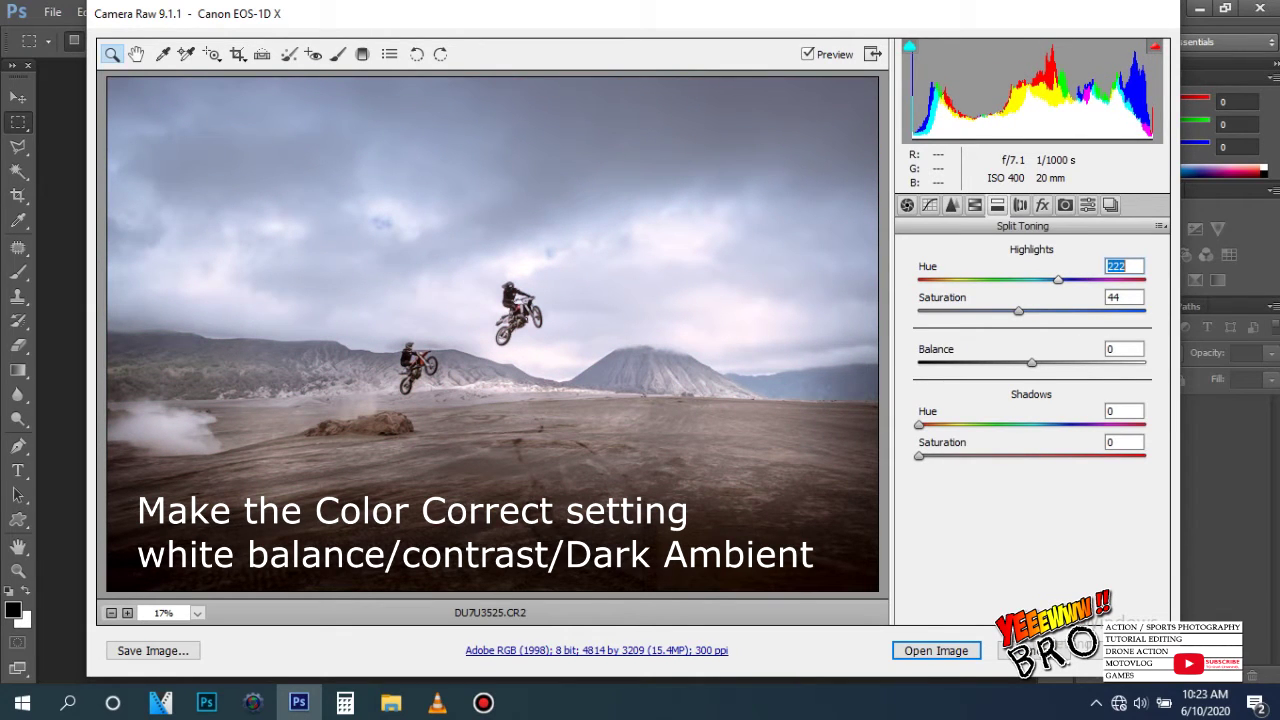
Step: In the Basic tab set Exposure -2.45, Contrast -27, Highlights +37 and Whites +30
click(907, 205)
click(1117, 341)
key(shift+Down)
key(Down)
key(Down)
key(Down)
key(Up)
key(Up)
key(Up)
key(Up)
key(Up)
key(Tab)
key(Down)
key(Down)
key(Down)
key(Down)
key(Tab)
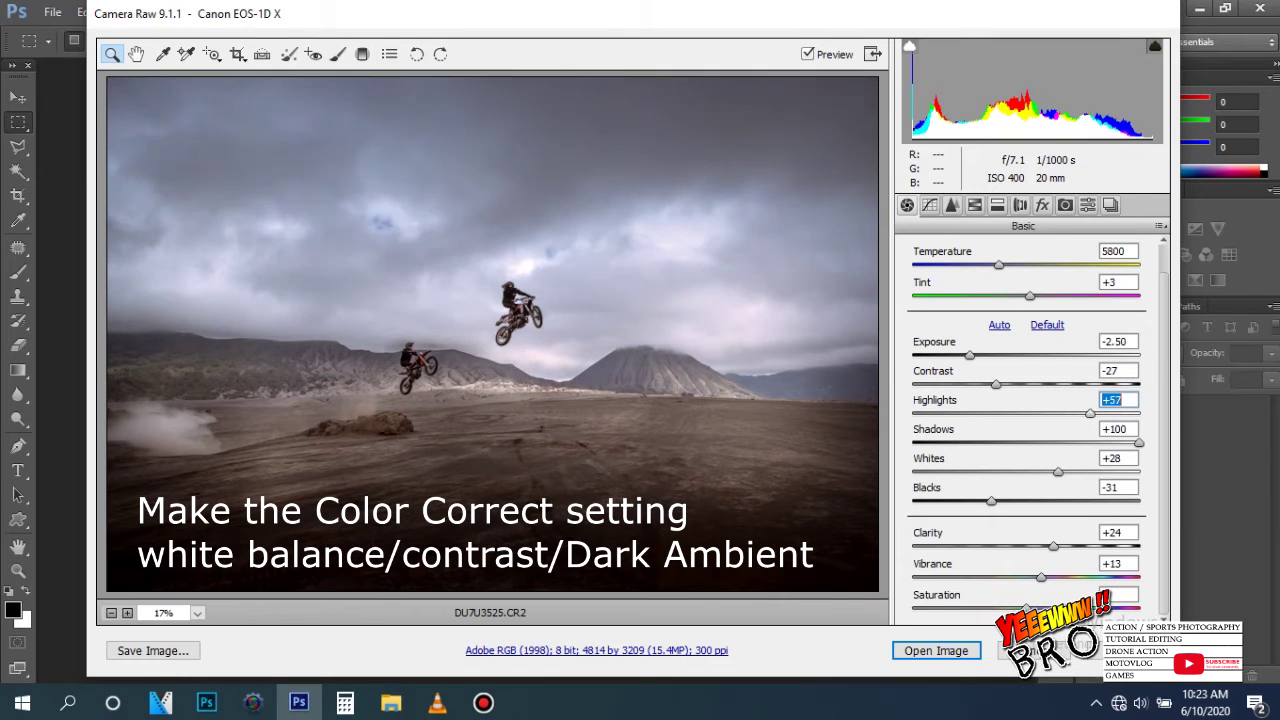
key(Down)
key(Tab)
key(Tab)
key(shift+Down)
key(shift+Down)
key(shift+Down)
key(shift+Tab)
key(shift+Tab)
key(Up)
key(Up)
key(Up)
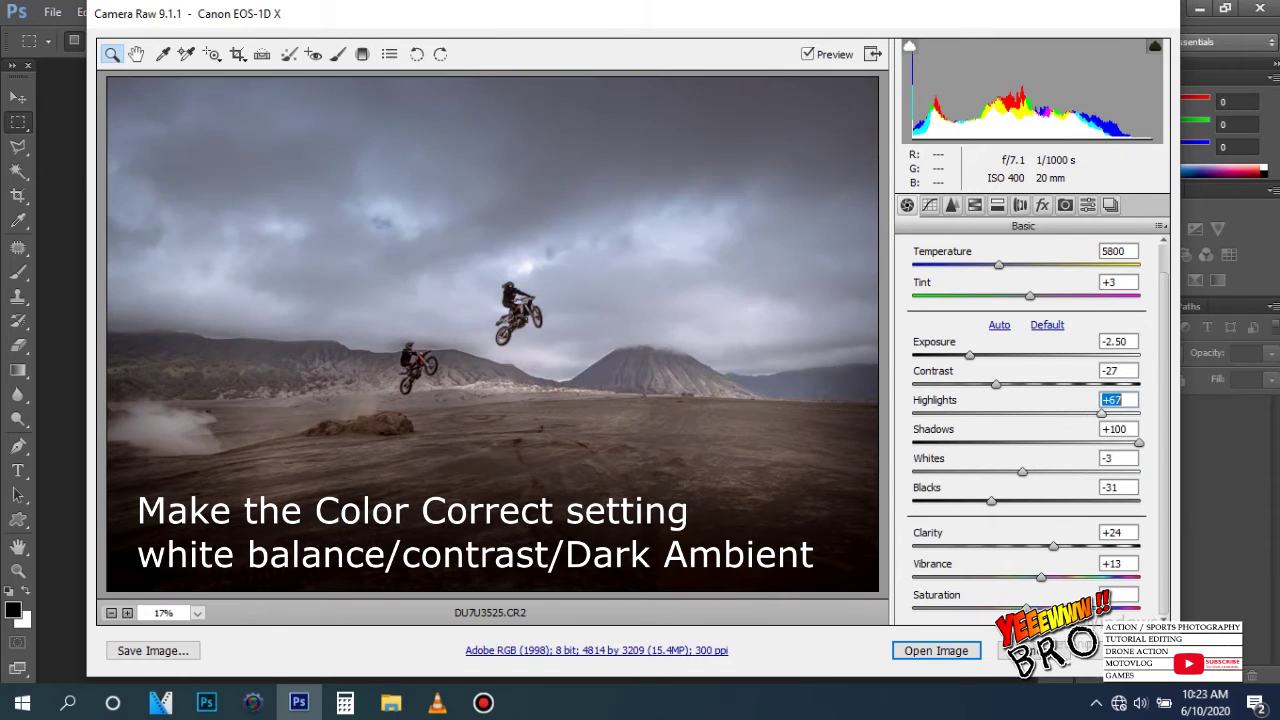
key(Tab)
key(Tab)
key(shift+Up)
key(shift+Up)
key(shift+Up)
key(Up)
key(Up)
key(Up)
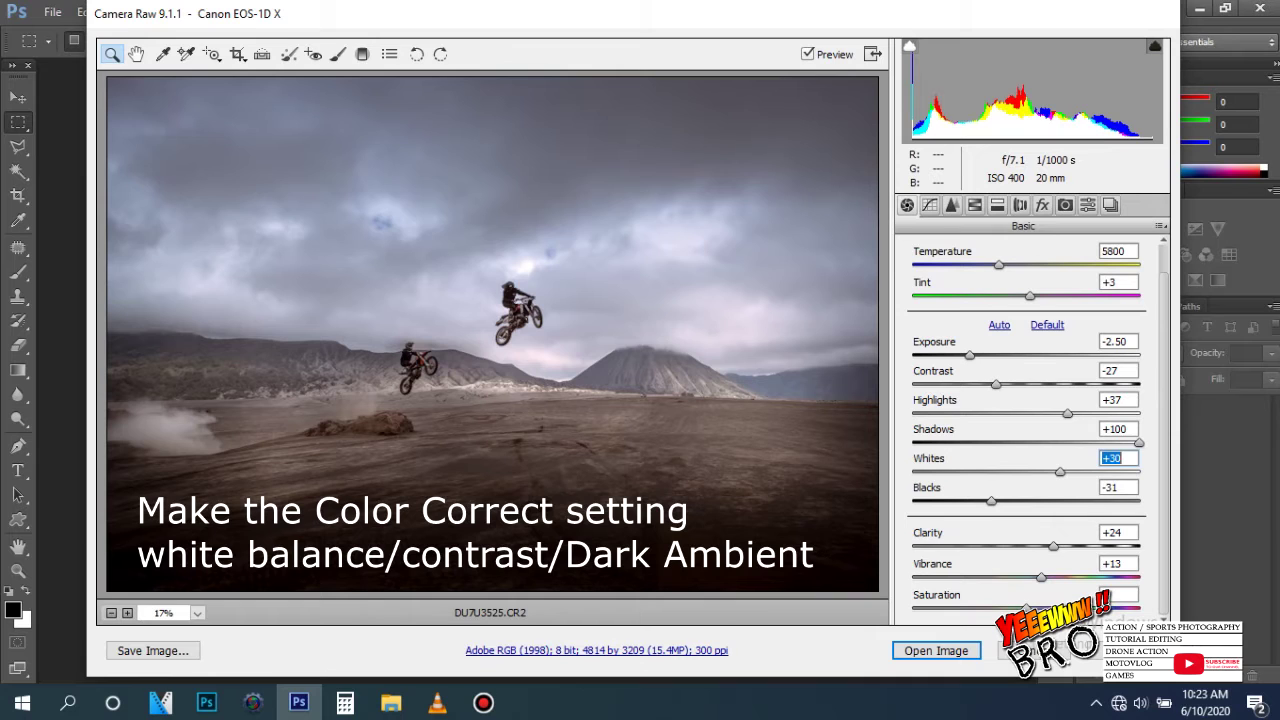
key(shift+Tab)
key(shift+Tab)
key(shift+Tab)
key(Up)
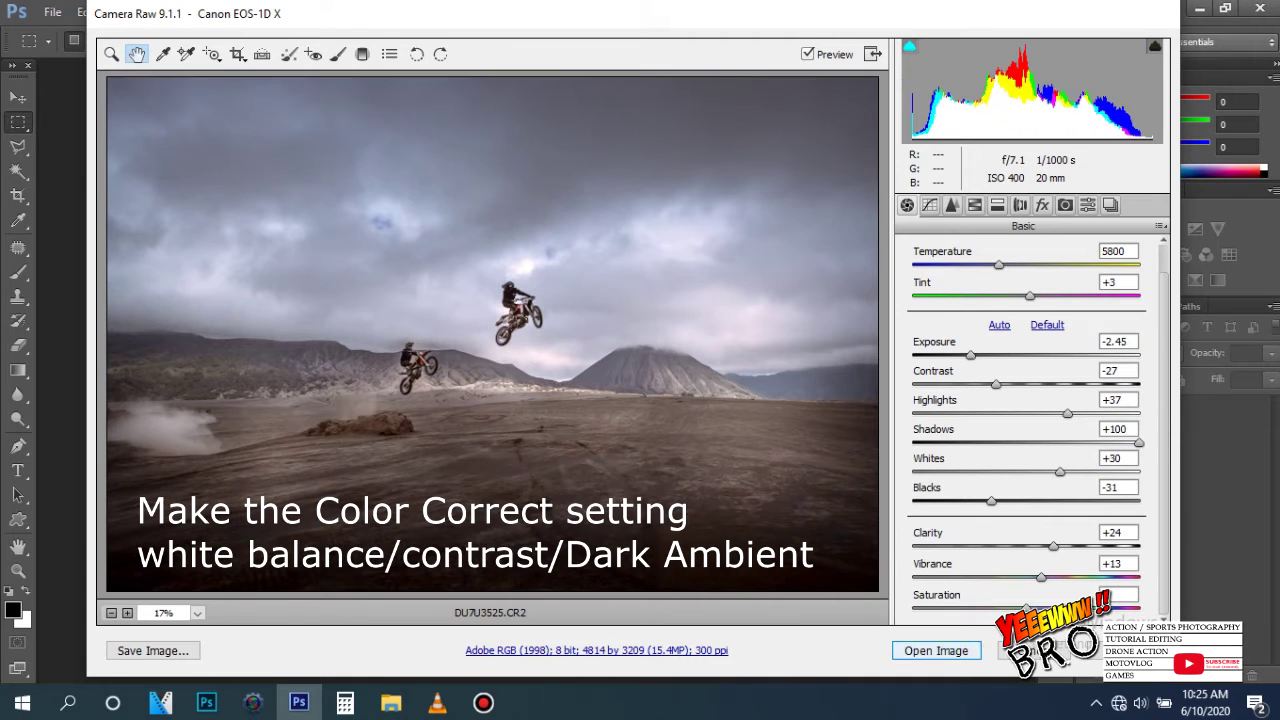
Step: Open the graded DU7U3525.CR2 in Photoshop as a Background layer
click(1035, 650)
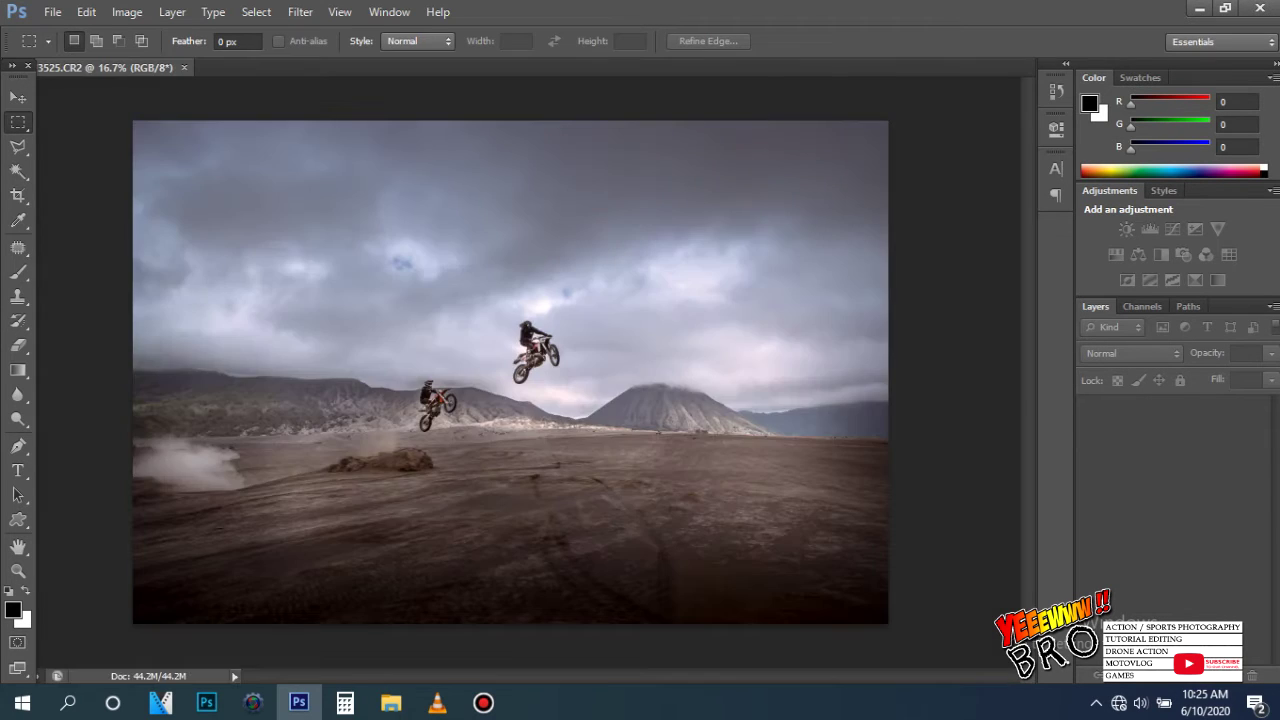
scroll(530, 370, up, 2)
scroll(530, 370, up, 2)
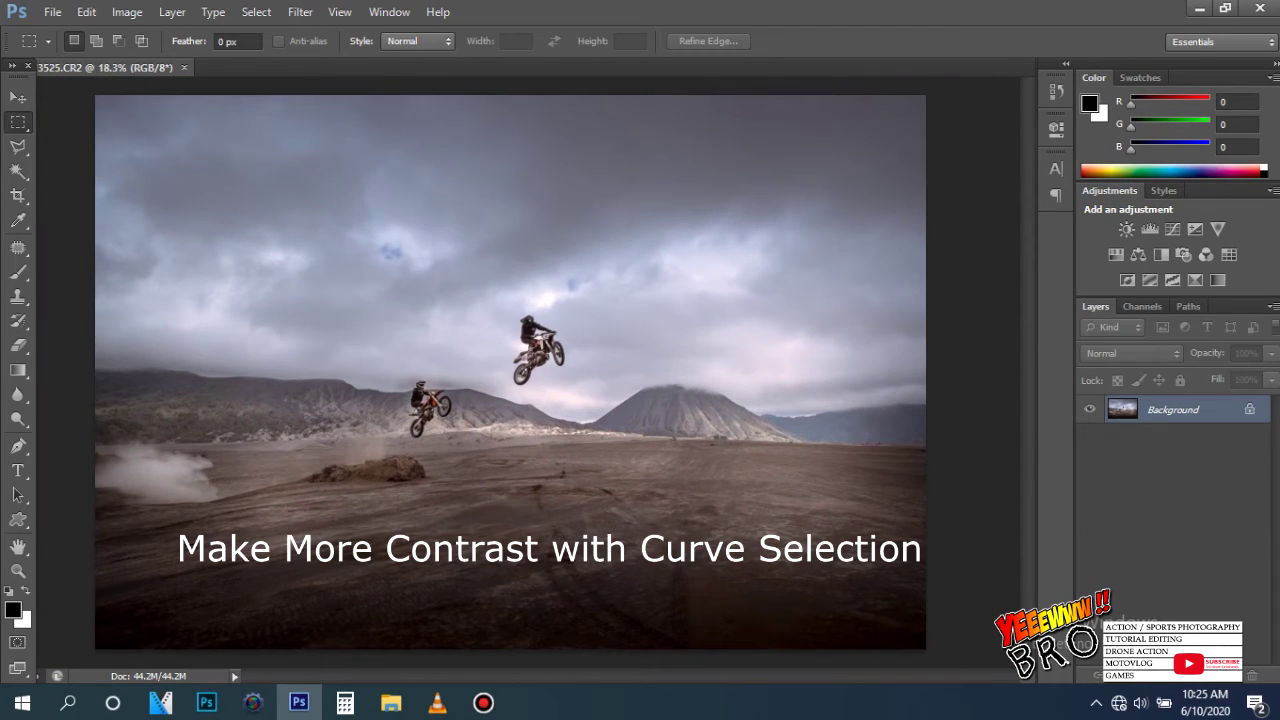
Step: Add a Curves adjustment layer and bend the curve down to darken the sky
click(1188, 676)
click(1130, 381)
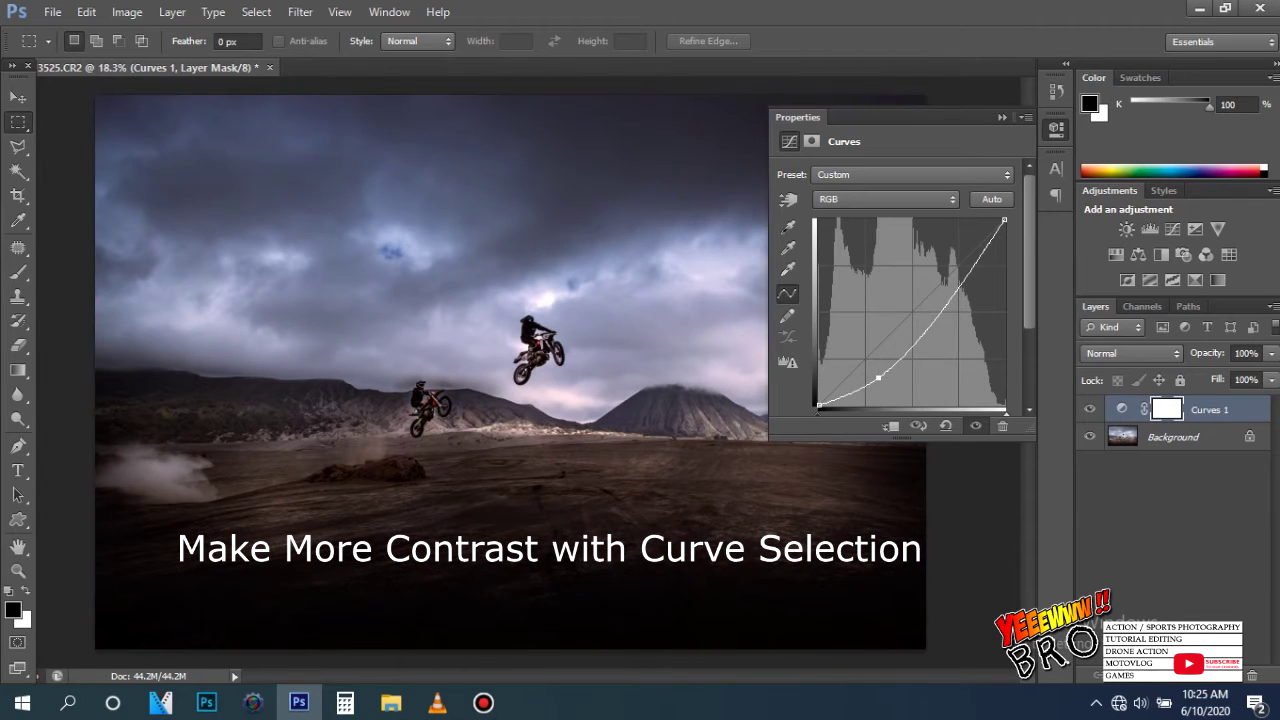
drag(955, 275, 962, 293)
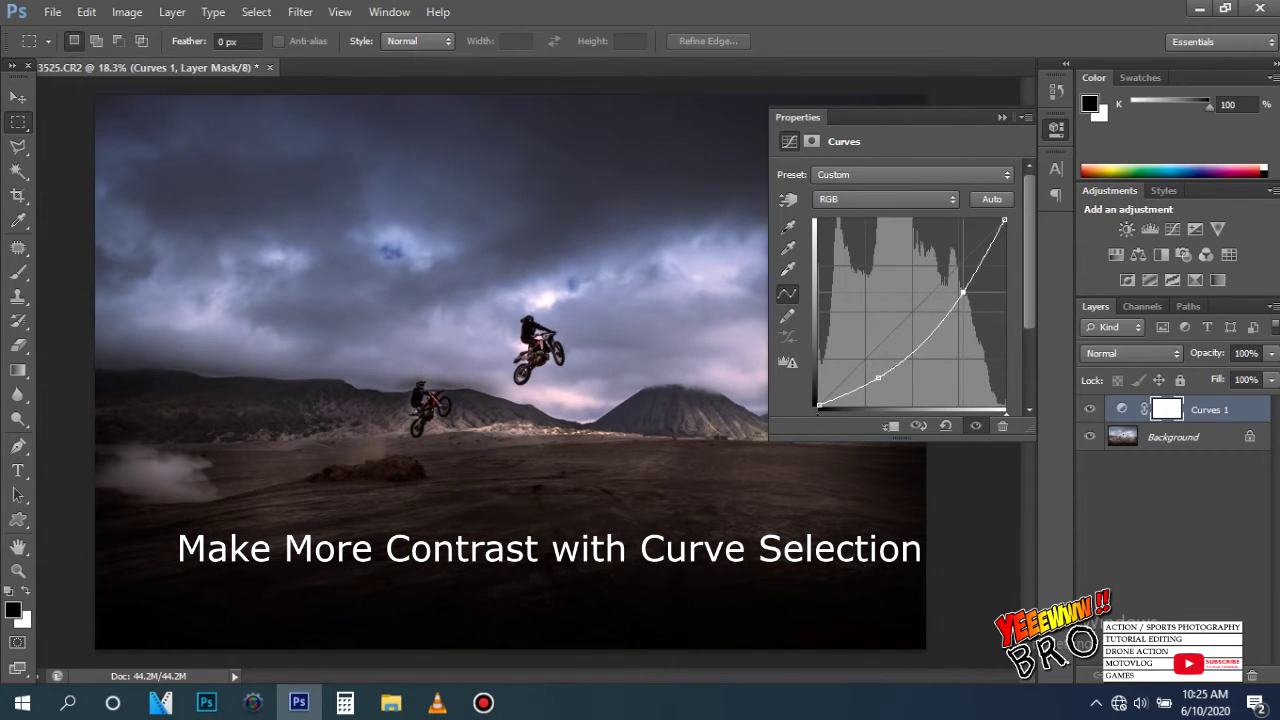
drag(962, 293, 965, 286)
Step: Paint black on the Curves 1 mask around the bikes, ground and mountains, shrinking the brush to 300
key(b)
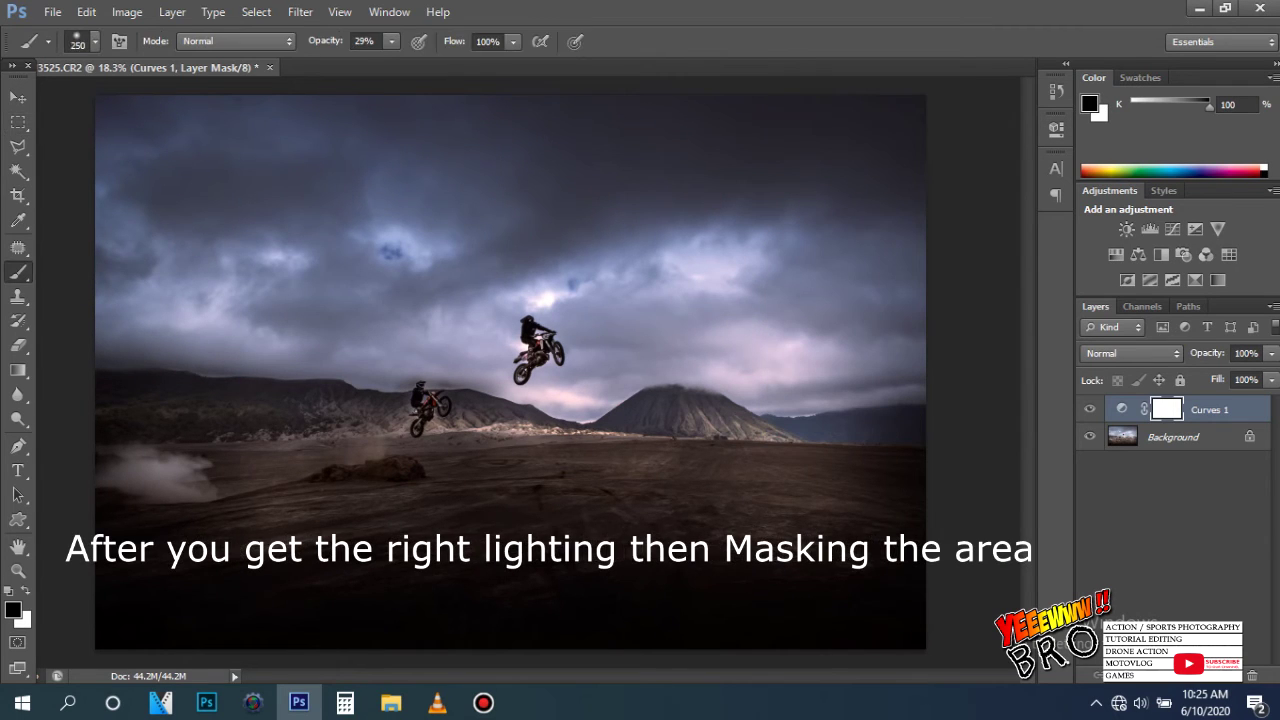
drag(410, 450, 550, 400)
drag(300, 440, 180, 470)
key(bracketleft)
key(bracketleft)
key(bracketleft)
mouse_move(250, 440)
mouse_down()
mouse_move(140, 470)
mouse_move(220, 490)
mouse_up()
mouse_move(365, 455)
mouse_down()
mouse_move(255, 475)
mouse_move(120, 470)
mouse_up()
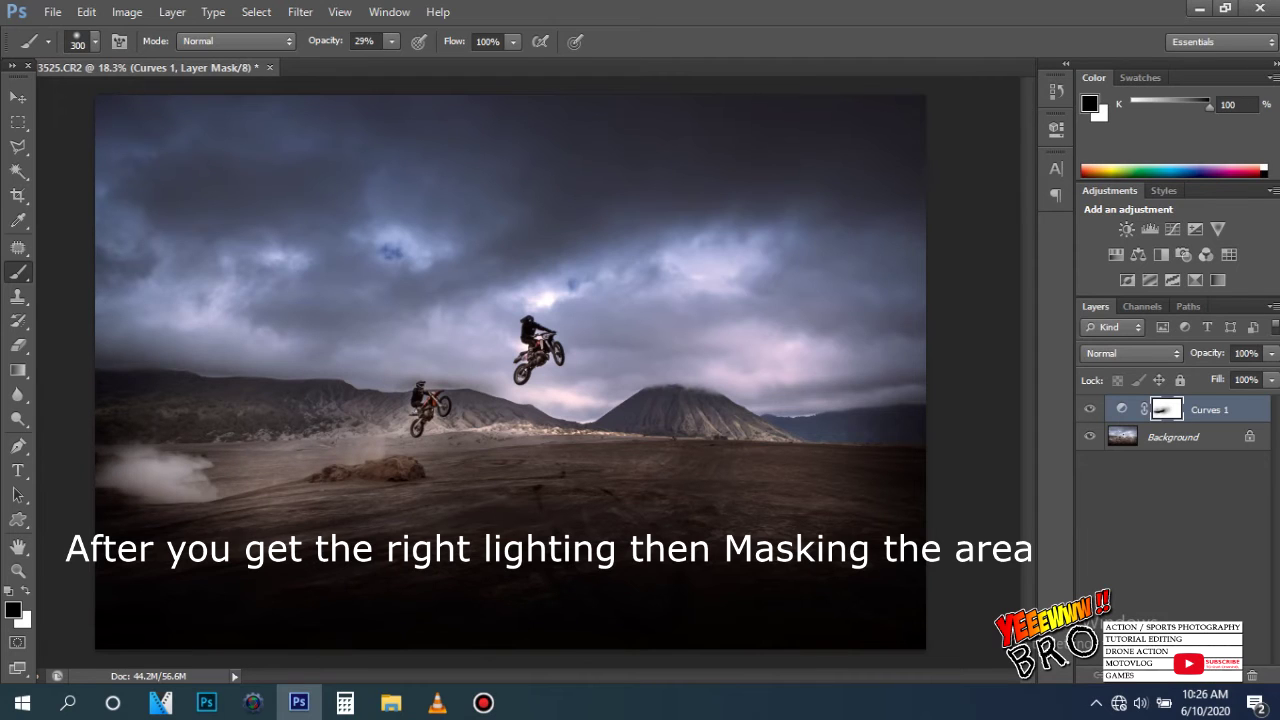
mouse_move(470, 420)
mouse_down()
mouse_move(510, 380)
mouse_move(250, 395)
mouse_up()
drag(370, 410, 230, 445)
drag(480, 390, 530, 360)
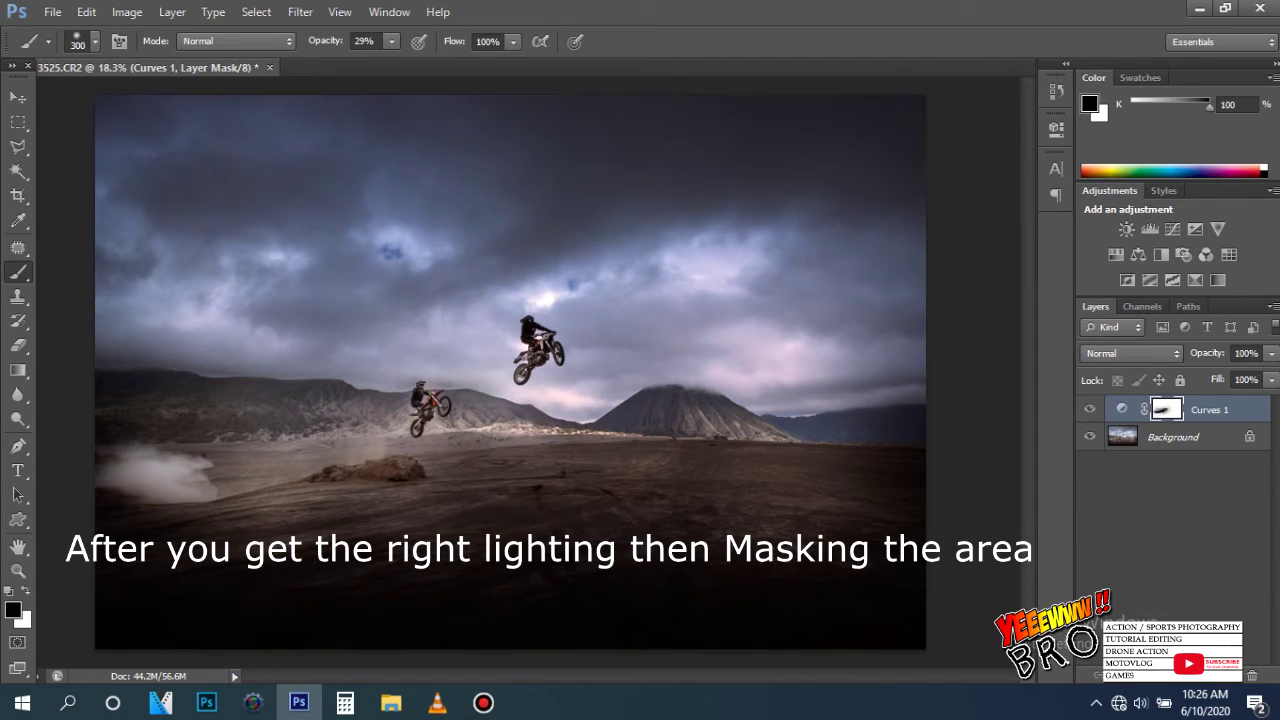
Step: Enlarge the brush to 1000 and toggle Curves 1 off and on to compare
key(bracketright)
key(bracketright)
key(bracketright)
key(bracketright)
key(bracketright)
key(bracketright)
click(1089, 409)
click(1089, 409)
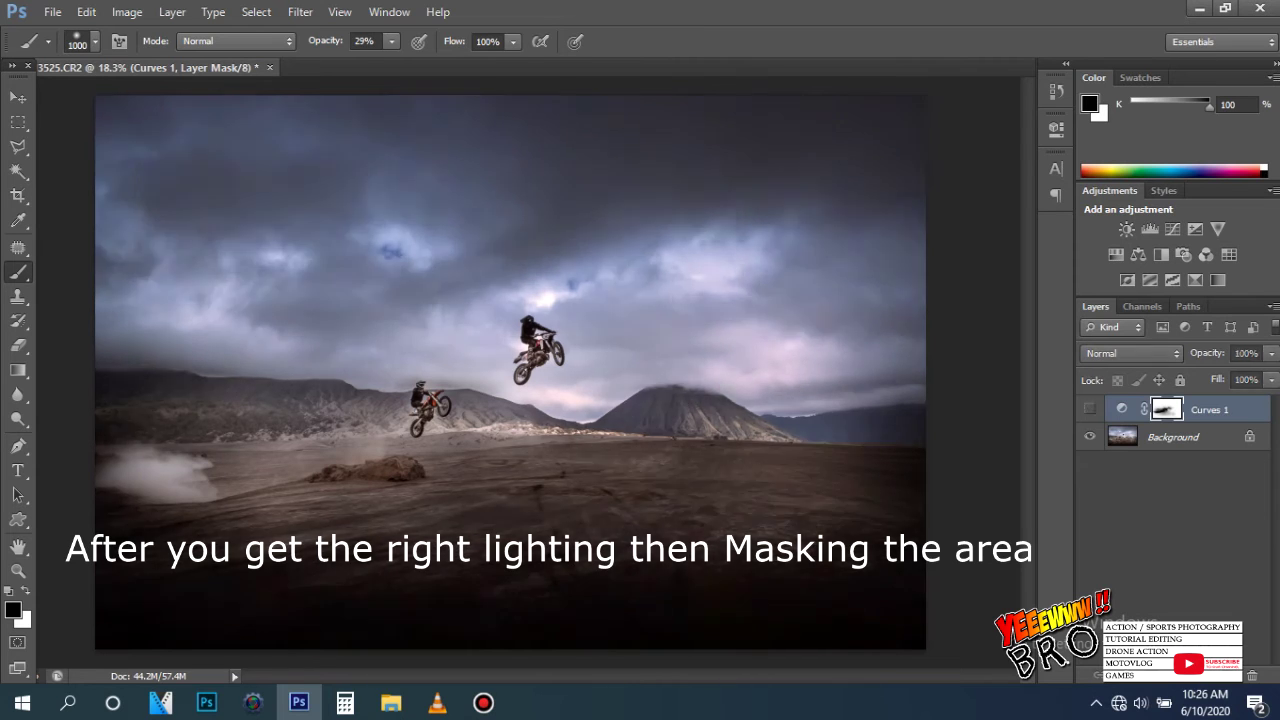
click(1089, 409)
click(1089, 409)
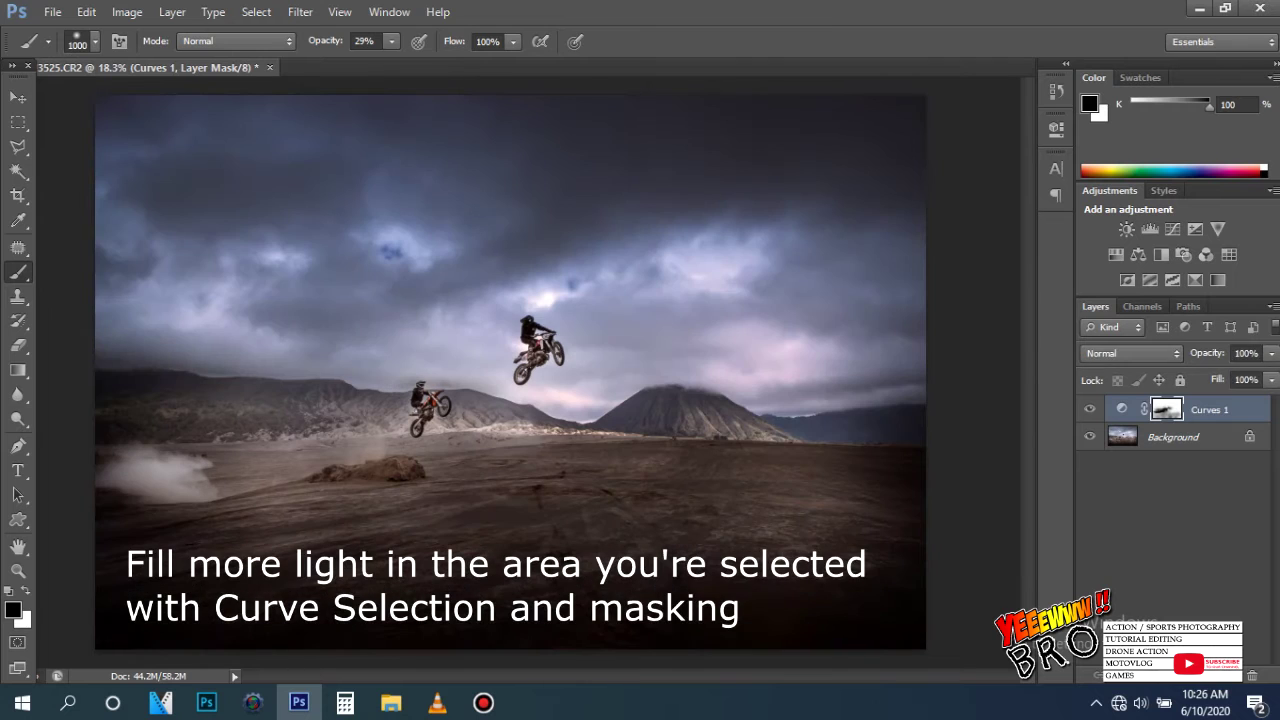
Step: Add a second Curves layer with the curve raised and the shadow end lowered for contrast
click(1183, 676)
click(1143, 377)
drag(942, 283, 942, 244)
drag(860, 343, 860, 356)
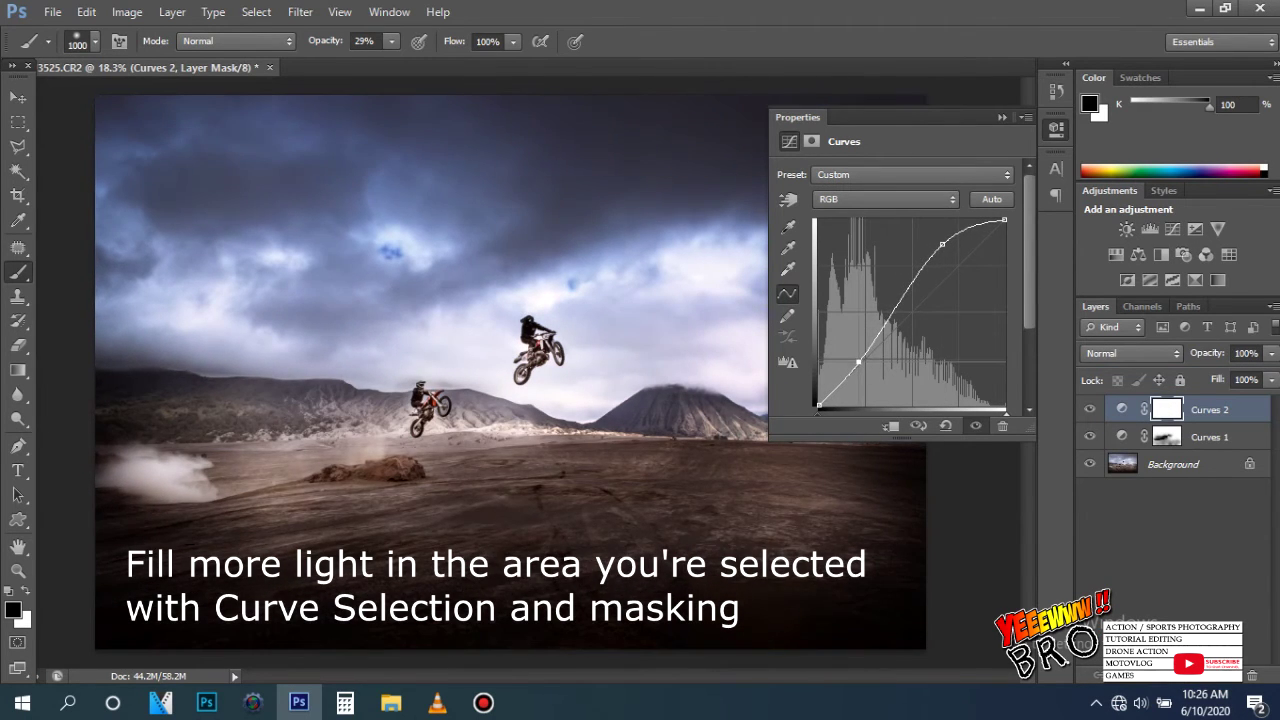
click(1056, 128)
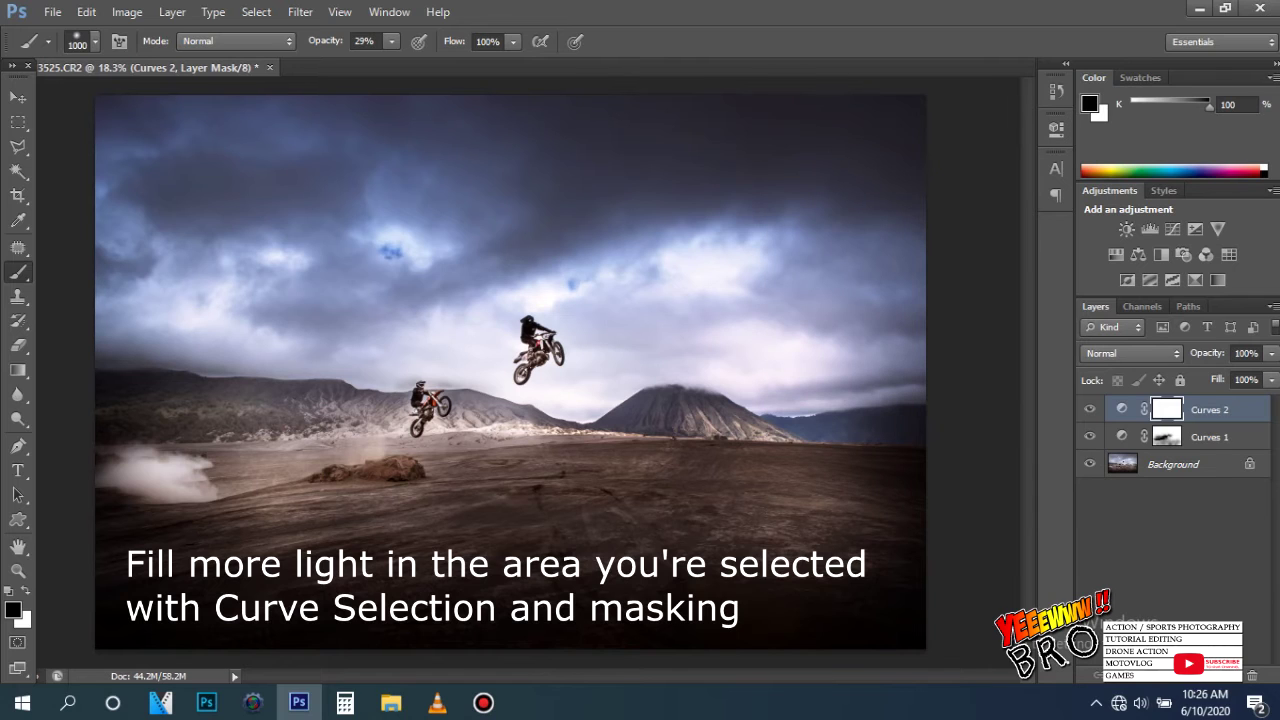
Step: Invert the Curves 2 mask and paint white over the mountain and ground around the bikes
key(ctrl+i)
key(x)
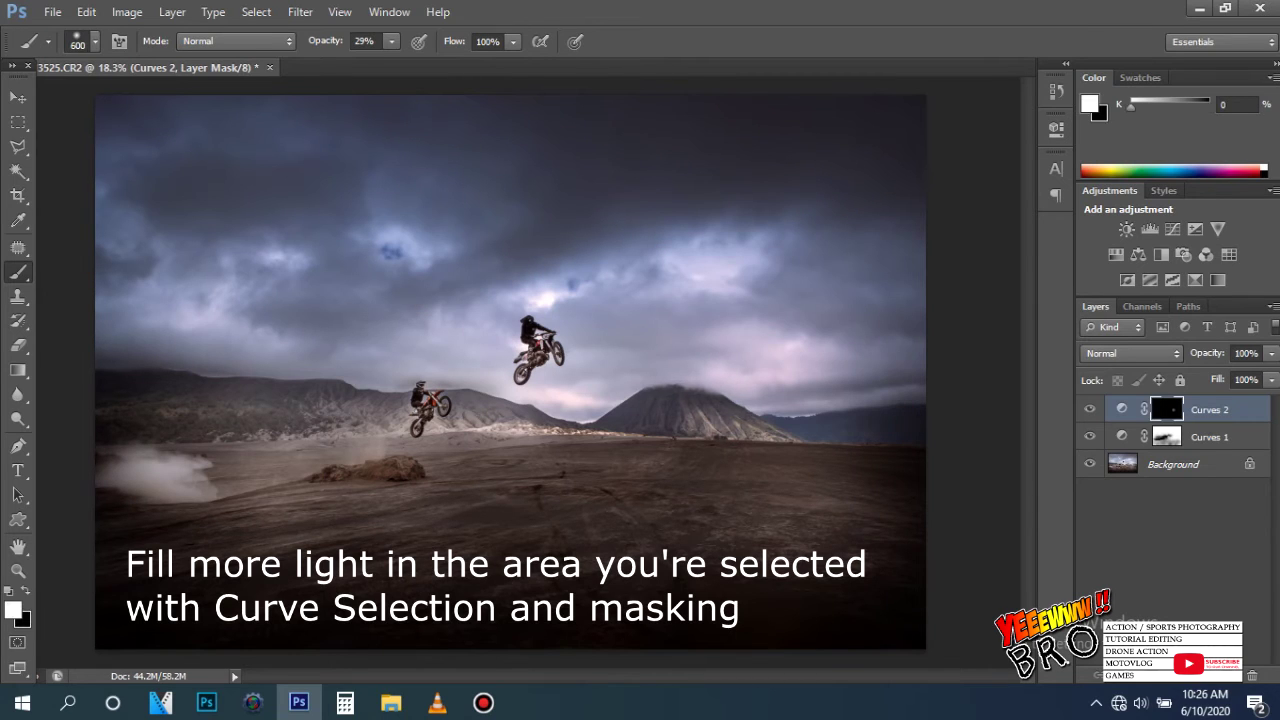
click(745, 405)
drag(340, 445, 510, 436)
drag(160, 475, 330, 452)
drag(470, 440, 550, 432)
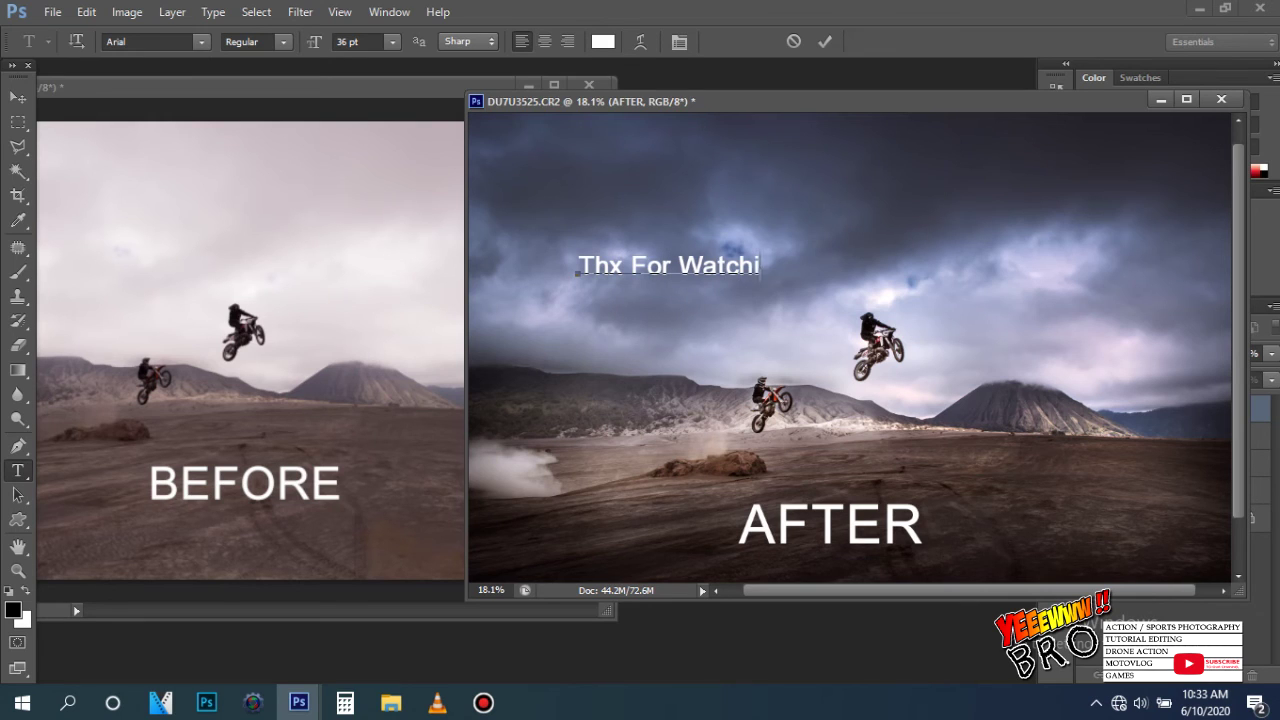
Step: Finish the text 'Thx For Watching YEEWWWW !!!', commit it, and nudge the block slightly up
text(YEEWWWW !!!)
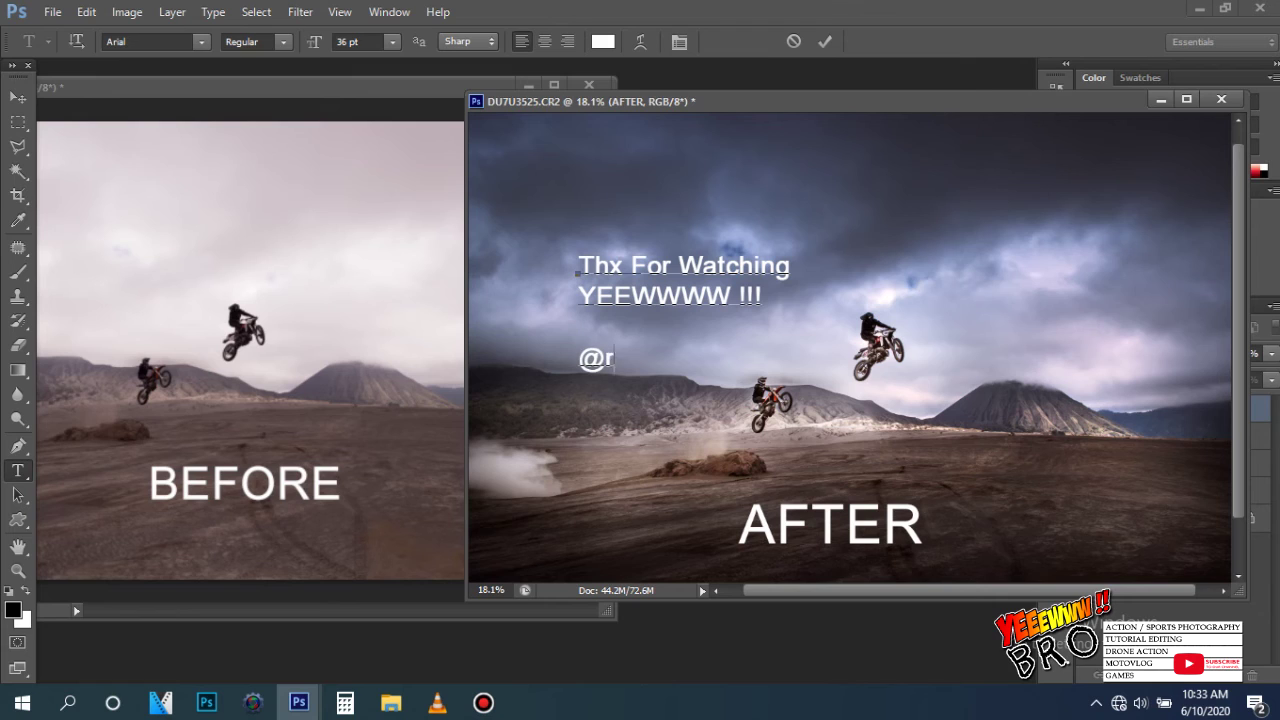
click(17, 97)
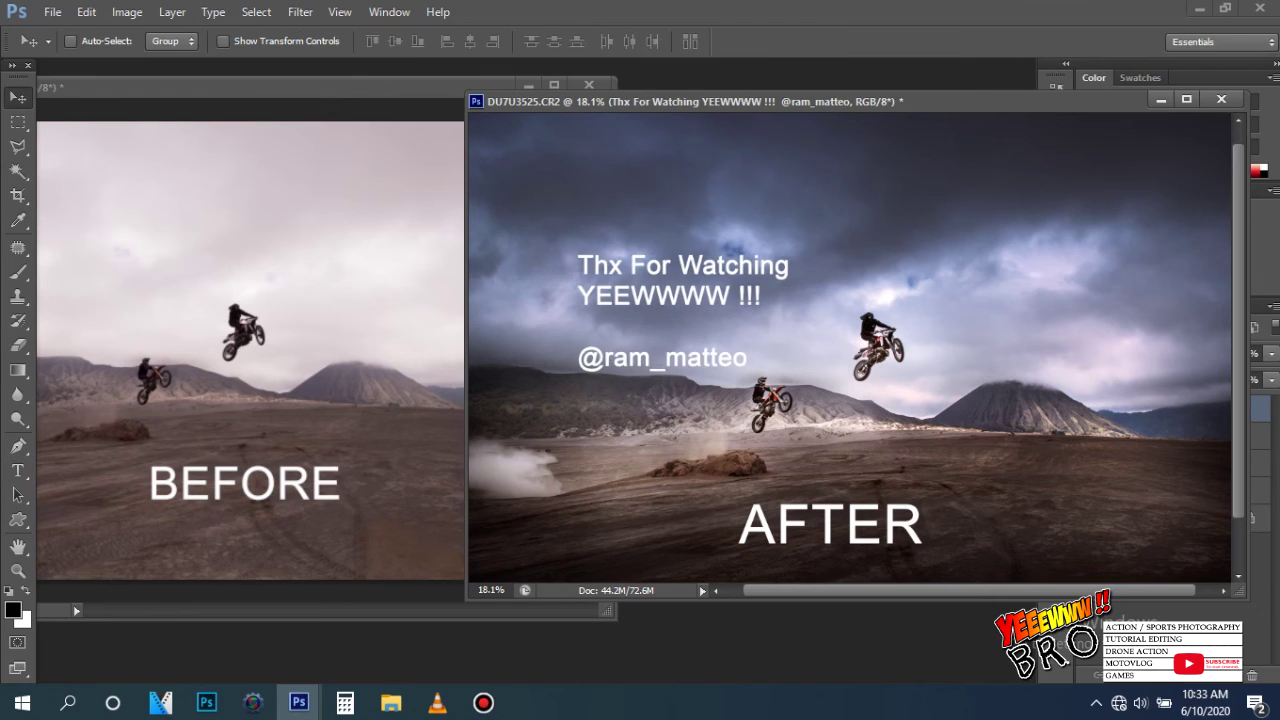
drag(640, 240, 644, 210)
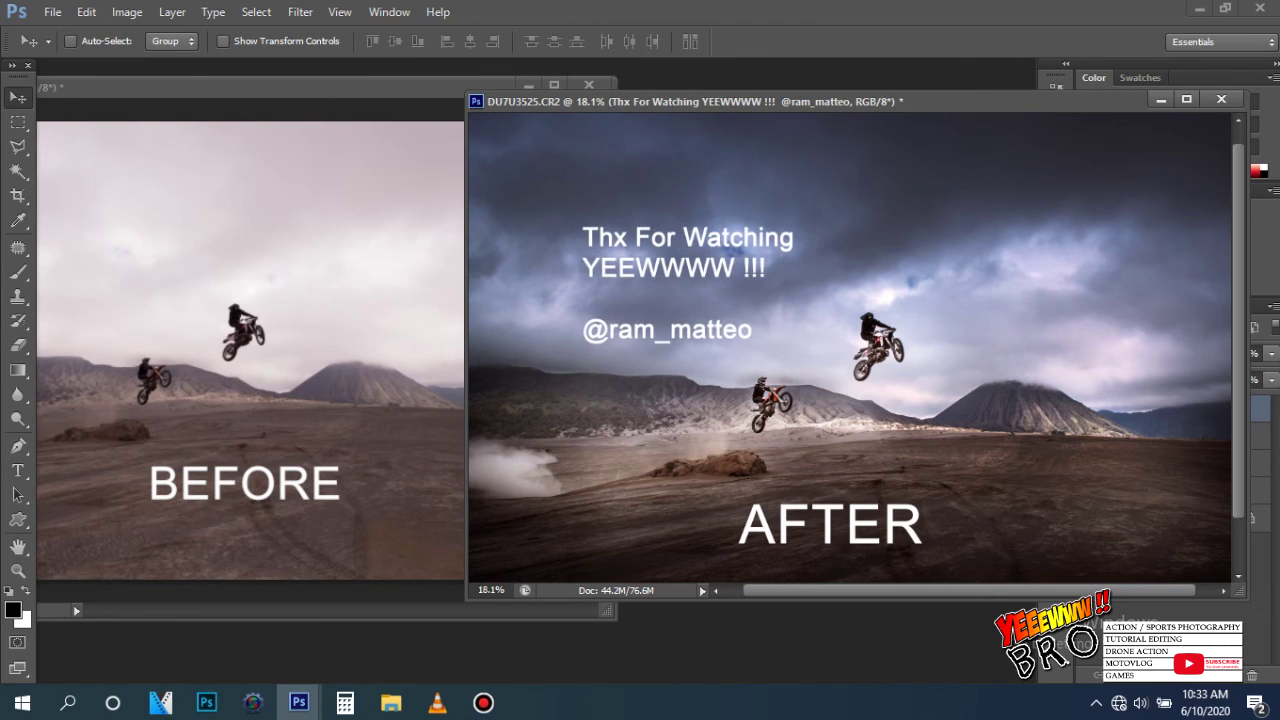